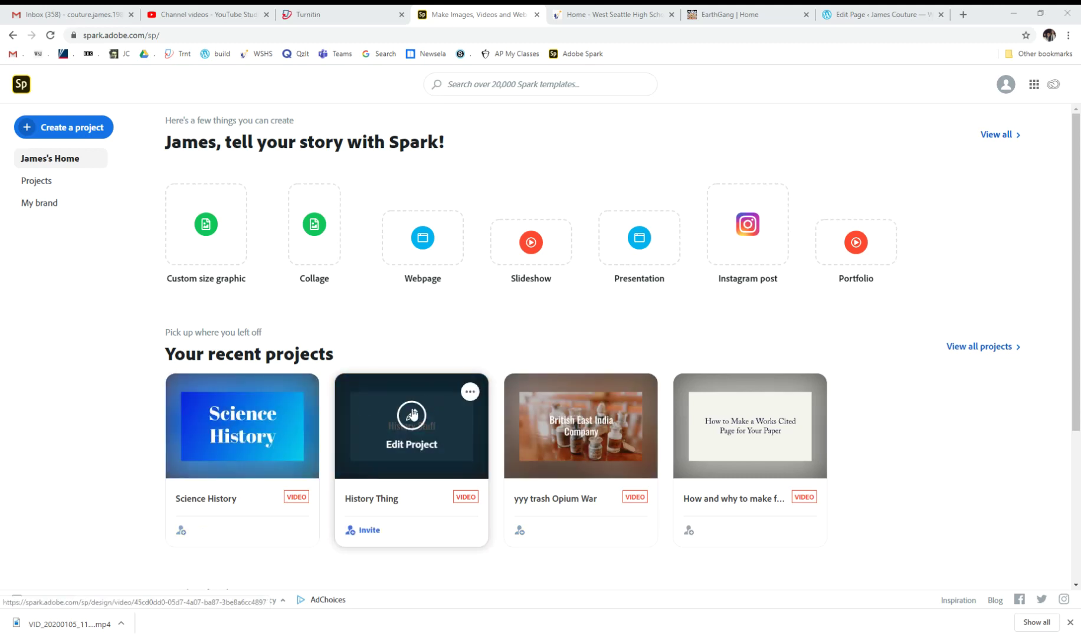
- Start a new Slideshow video titled 'History of Dogs'
click(534, 233)
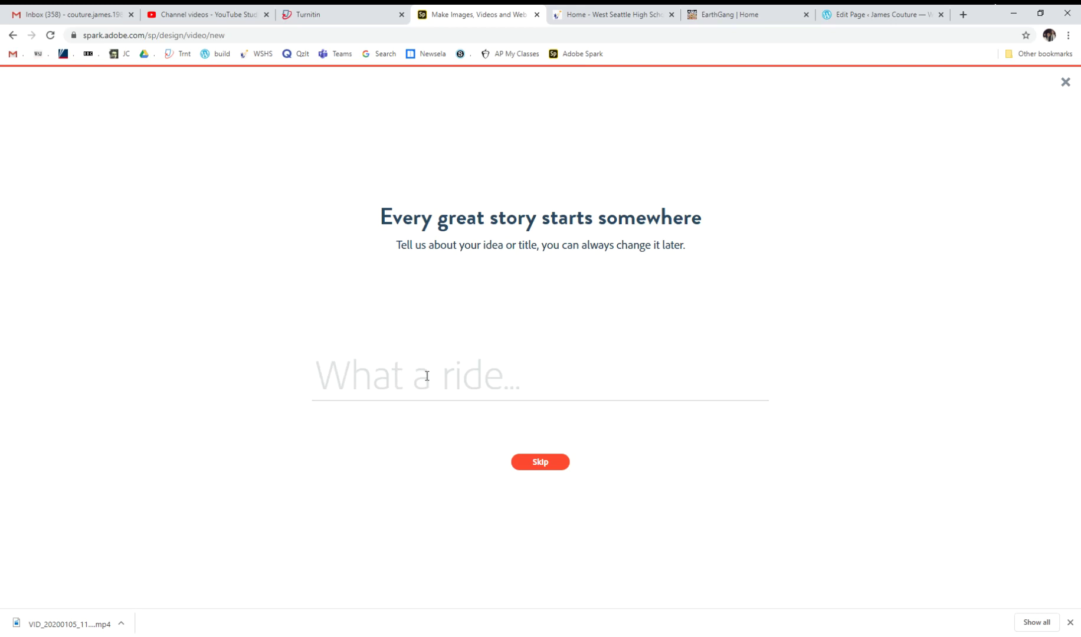
text(His)
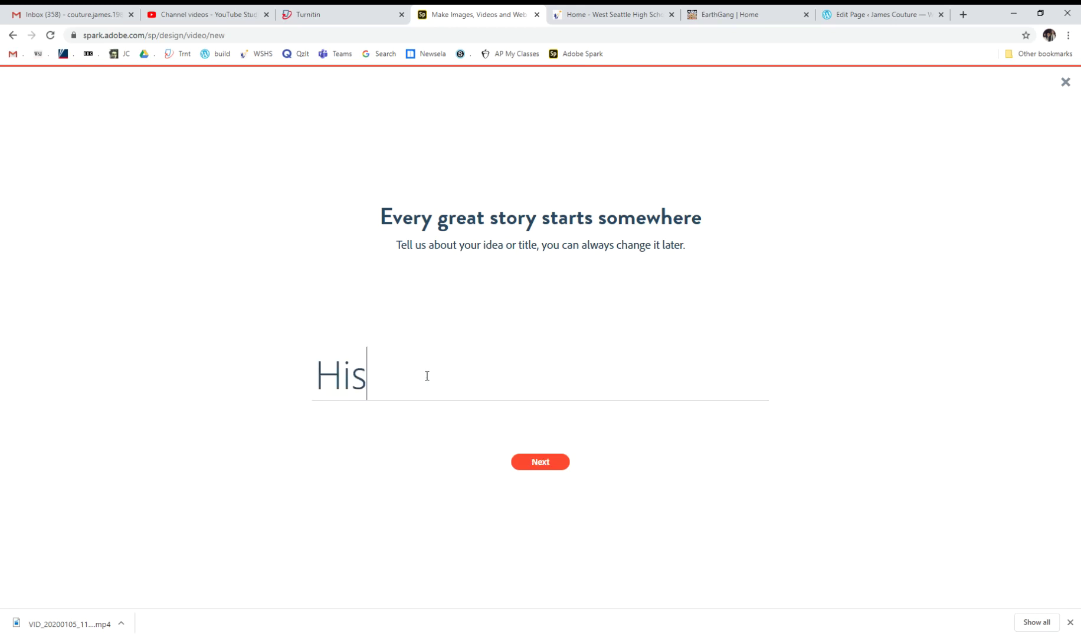
text(tory O)
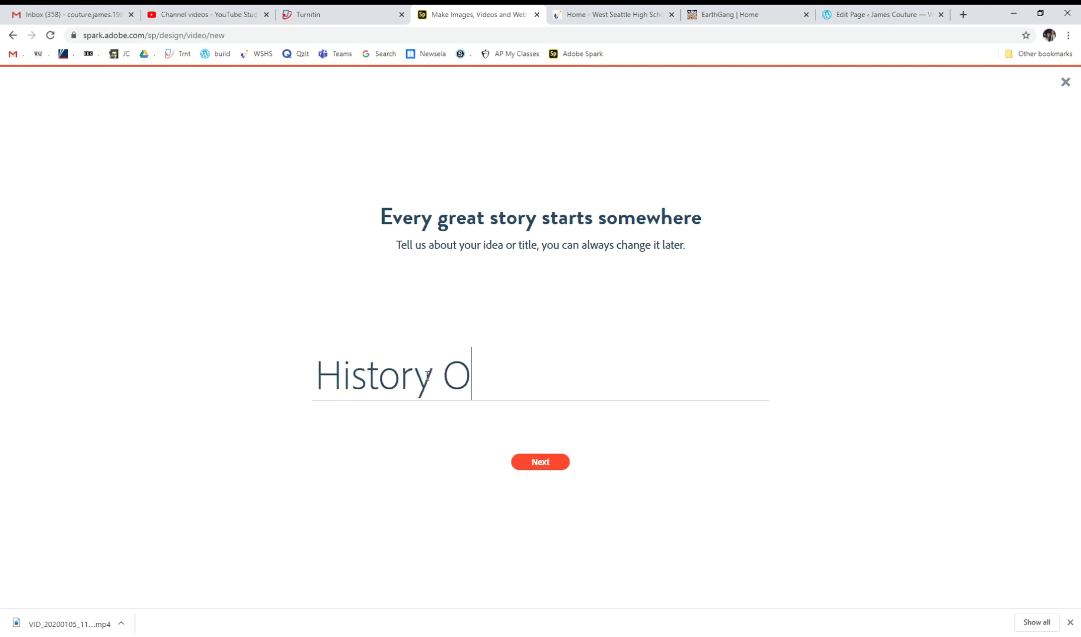
key(BackSpace)
text(of Dogs)
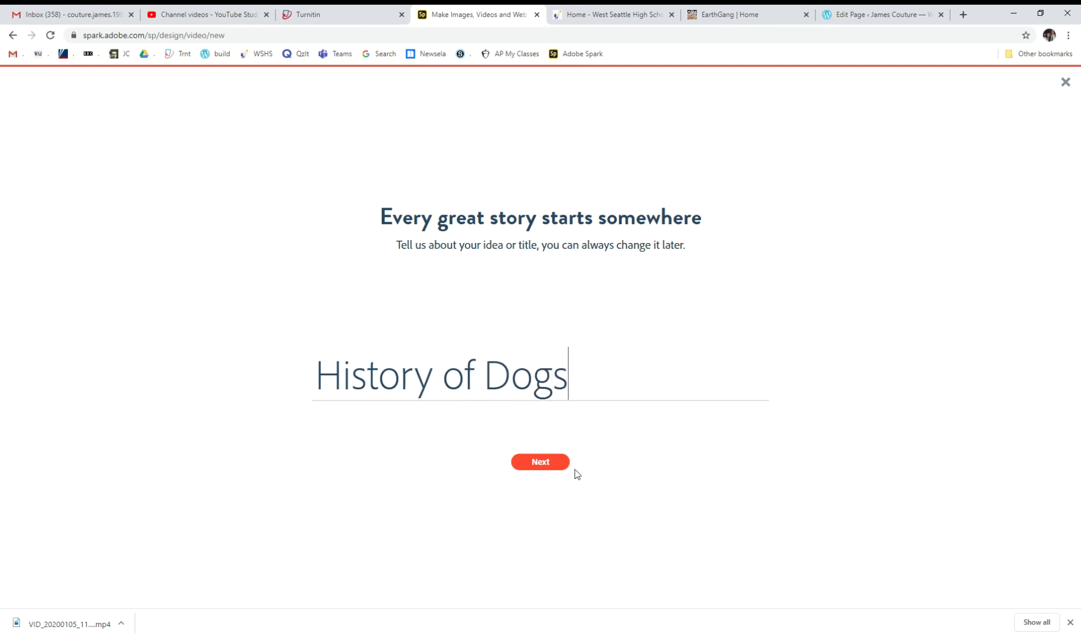
click(554, 461)
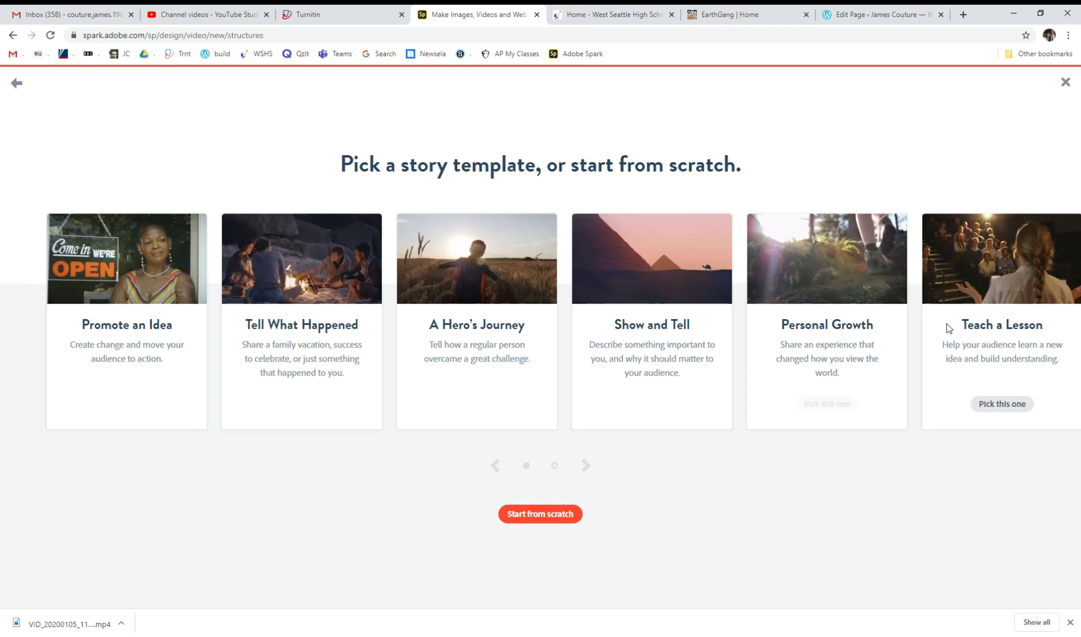
- Pick the Teach a Lesson story template and dismiss the downloads bar
click(586, 466)
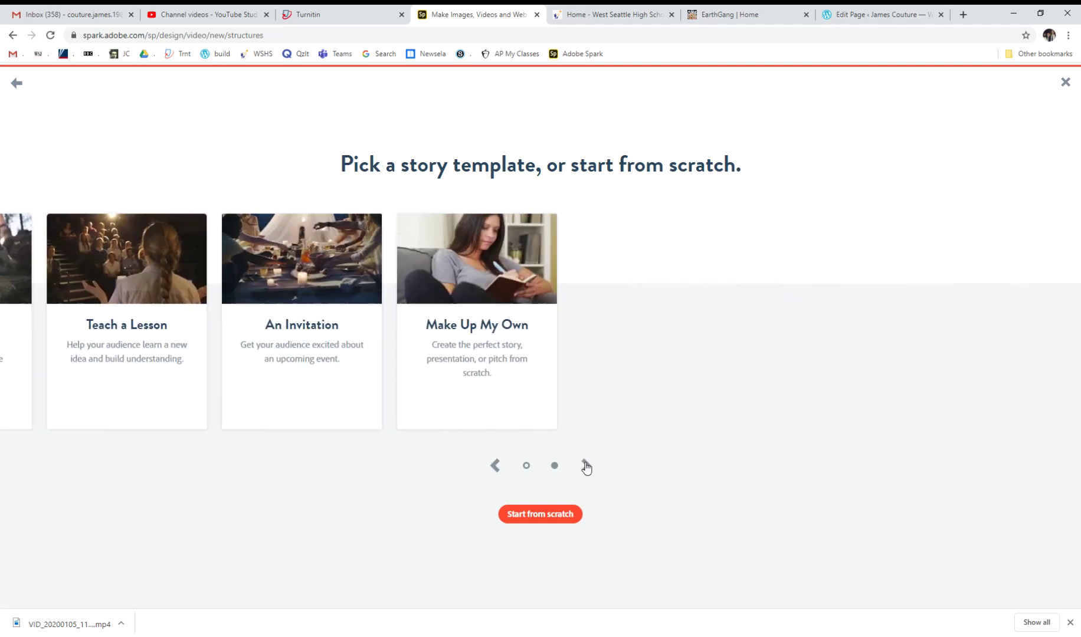
click(495, 466)
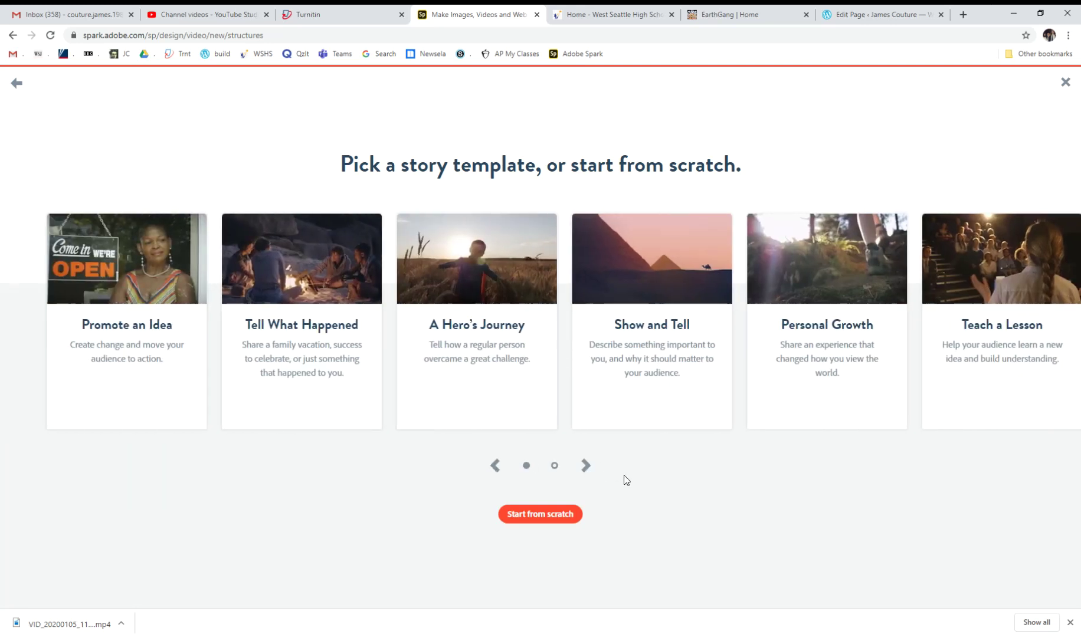
mouse_move(991, 404)
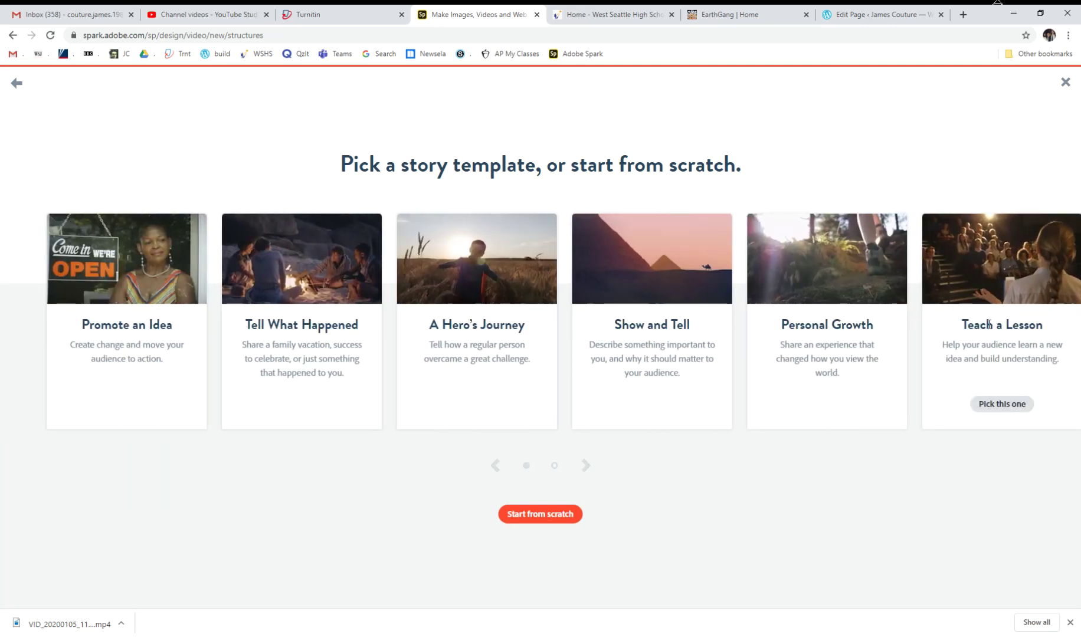
click(995, 404)
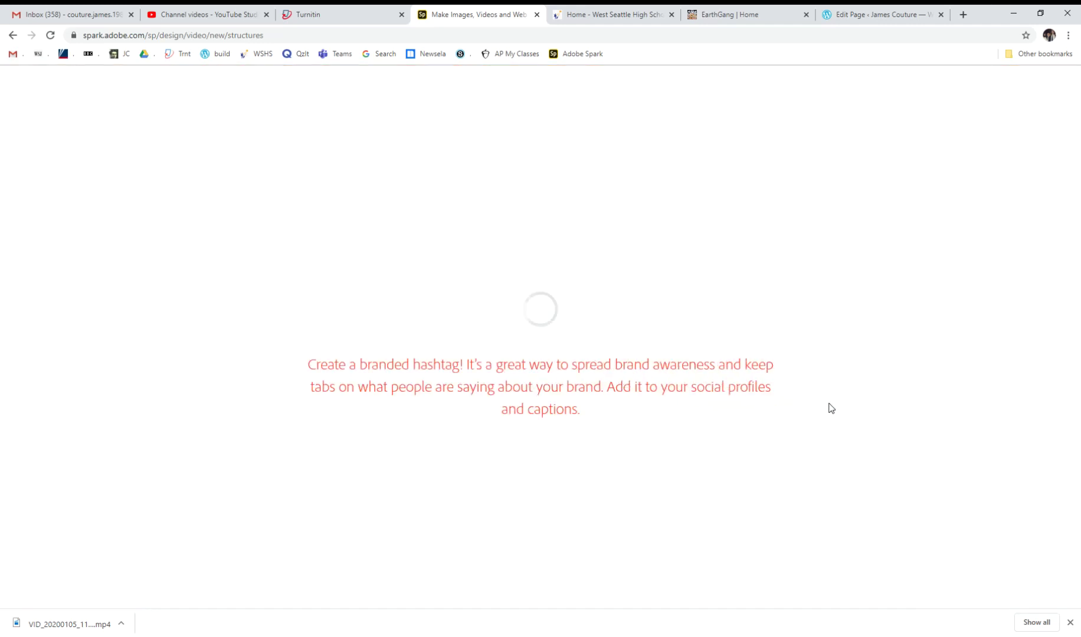
click(1070, 622)
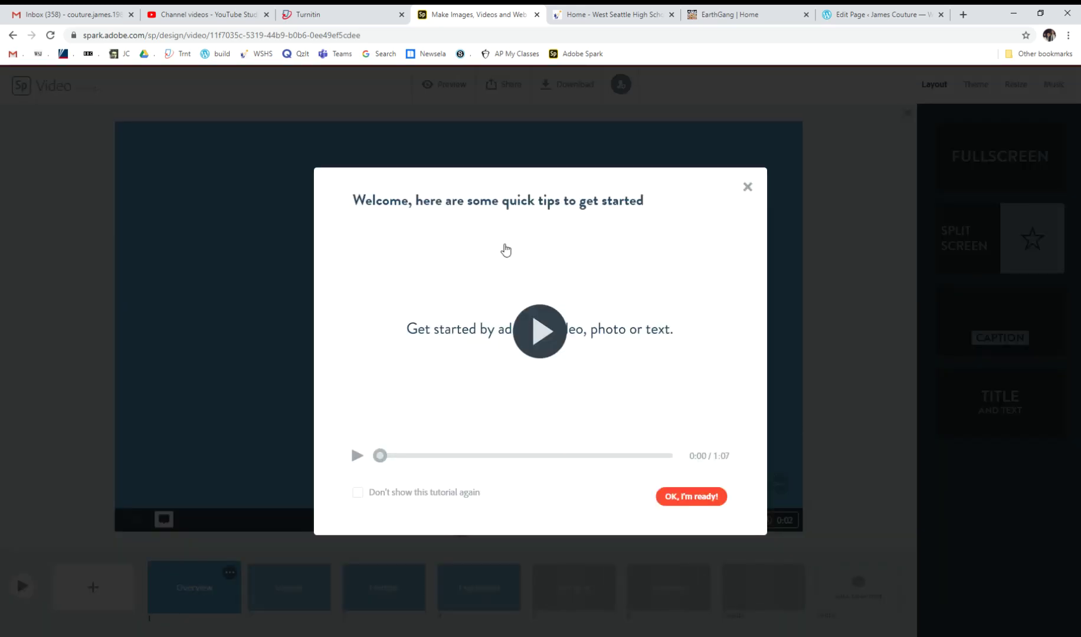
- Close the welcome tips and show the content choices for the Overview slide
click(748, 188)
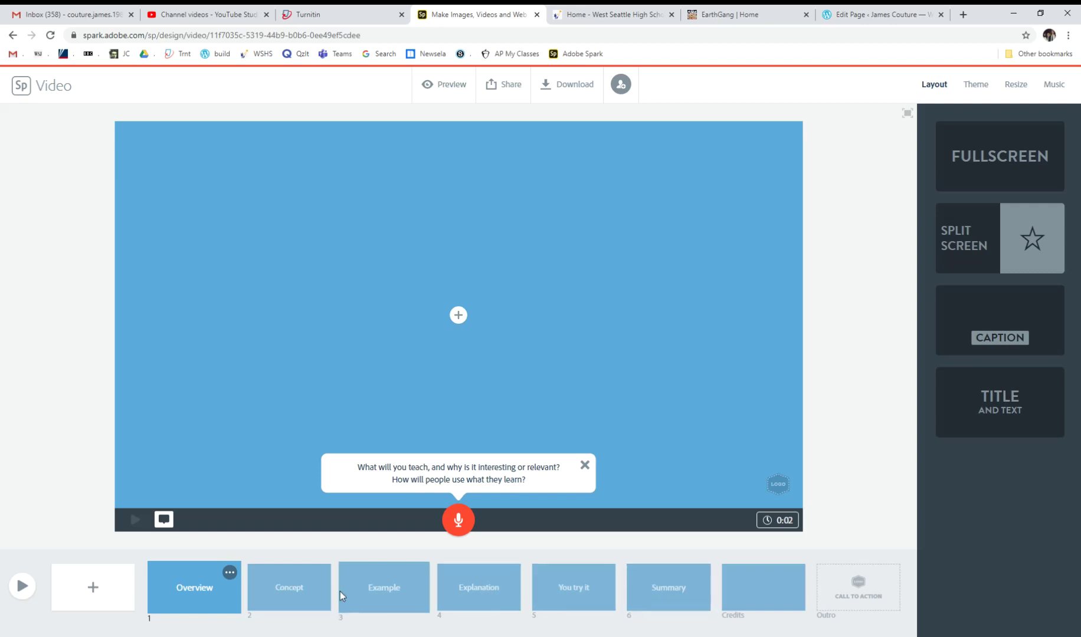
click(458, 316)
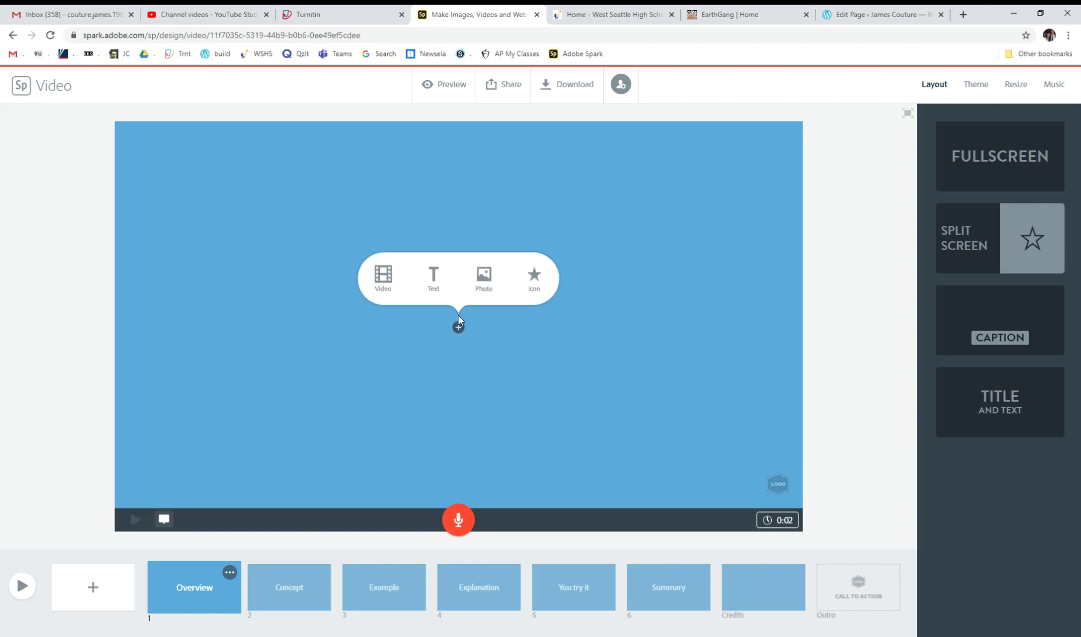
- Add the title text 'History of Dogs' to slide 1
click(433, 274)
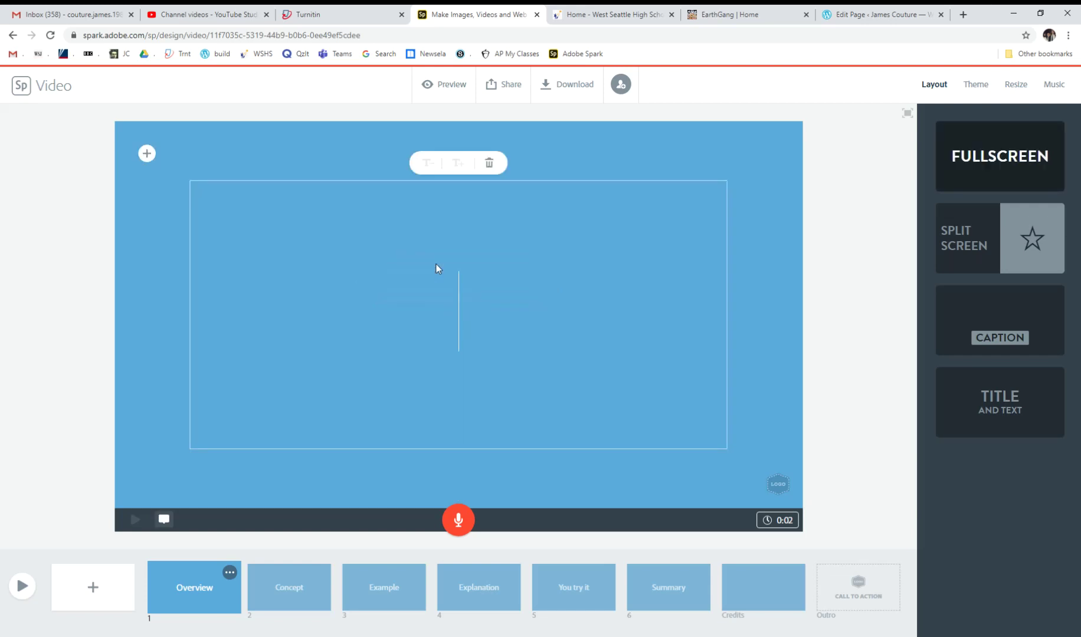
text(History )
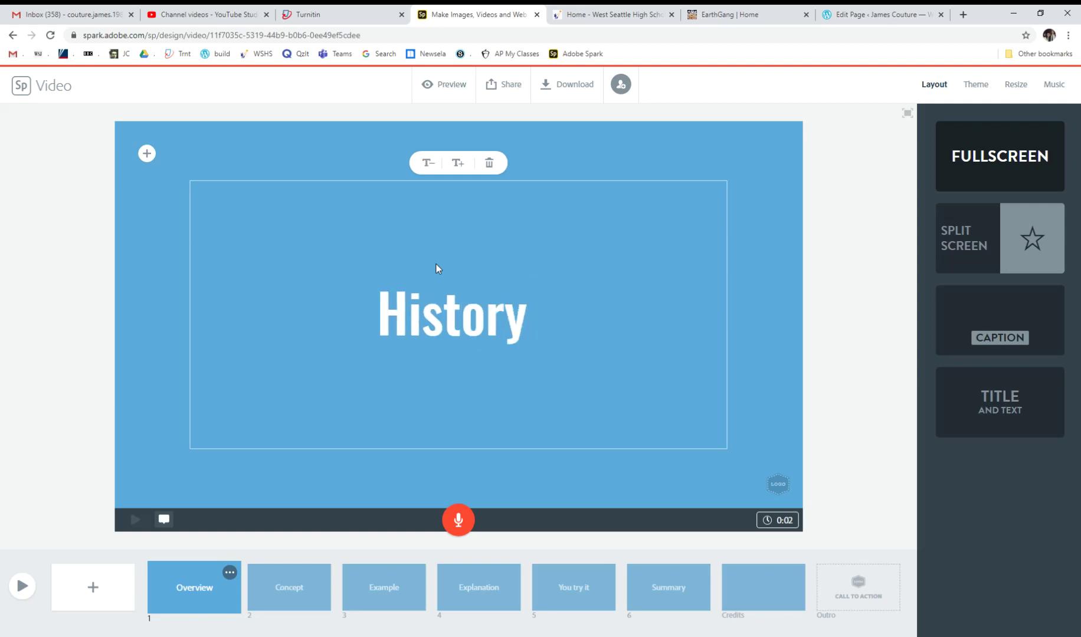
text(of Dogs)
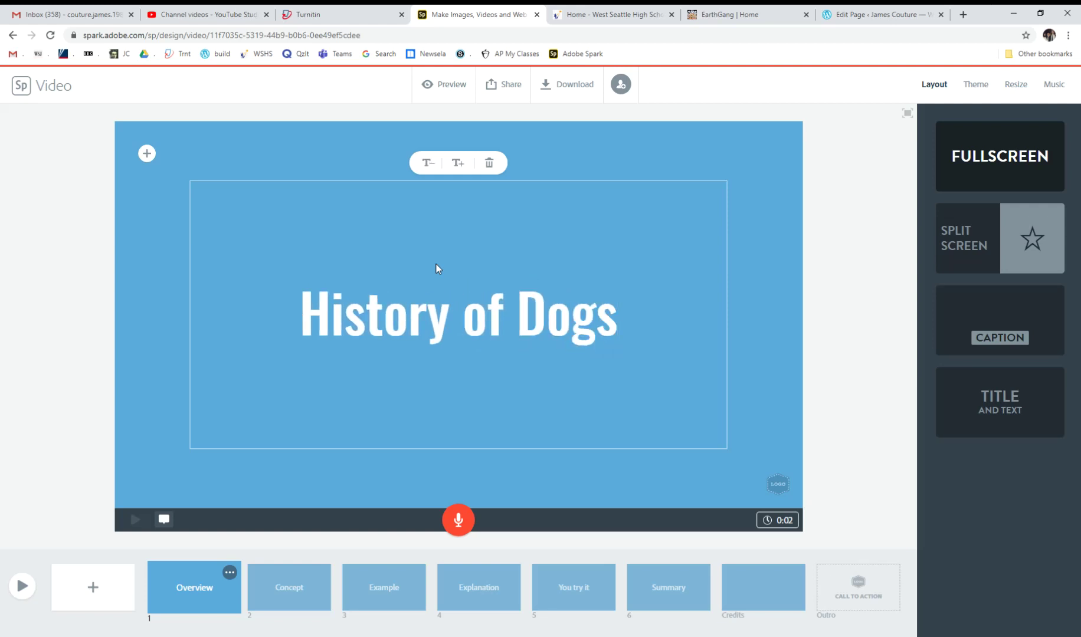
click(750, 366)
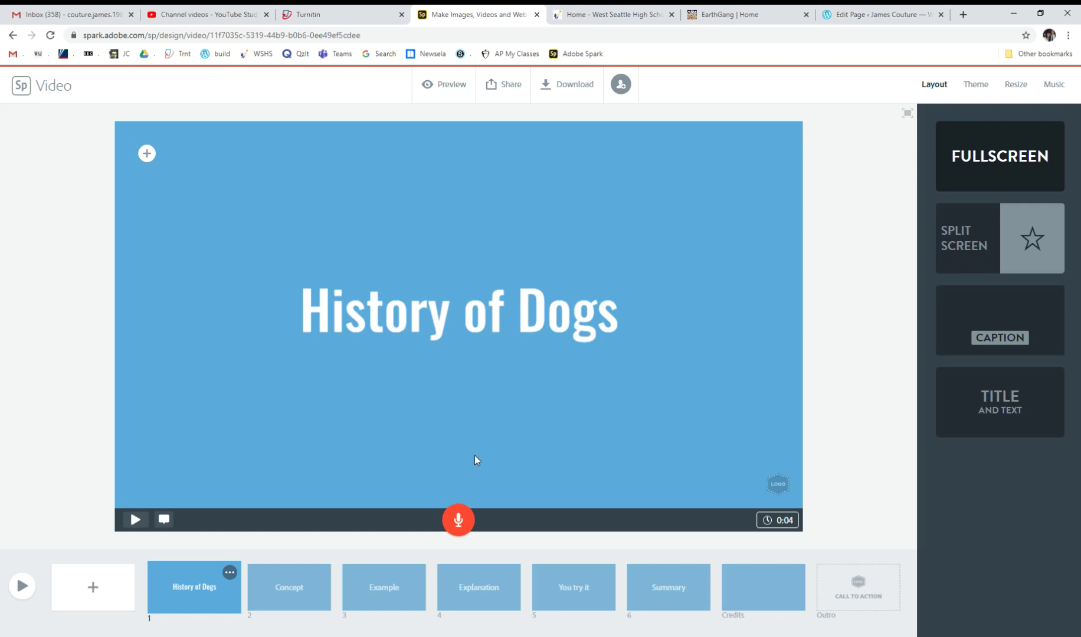
- Record a 0:02 voiceover for the title slide
click(460, 522)
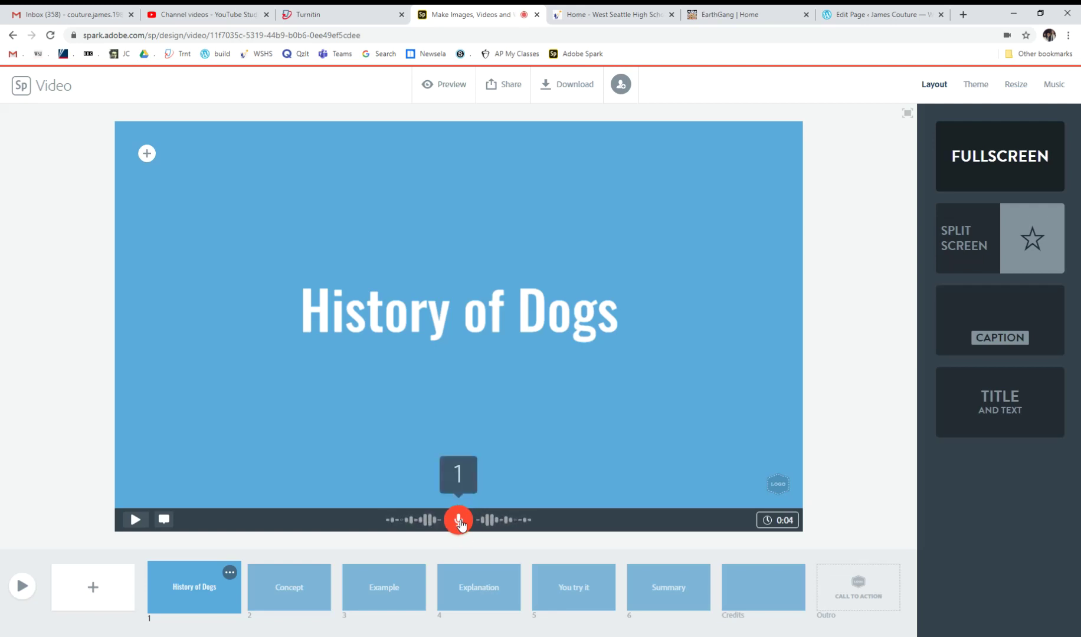
drag(461, 523, 459, 524)
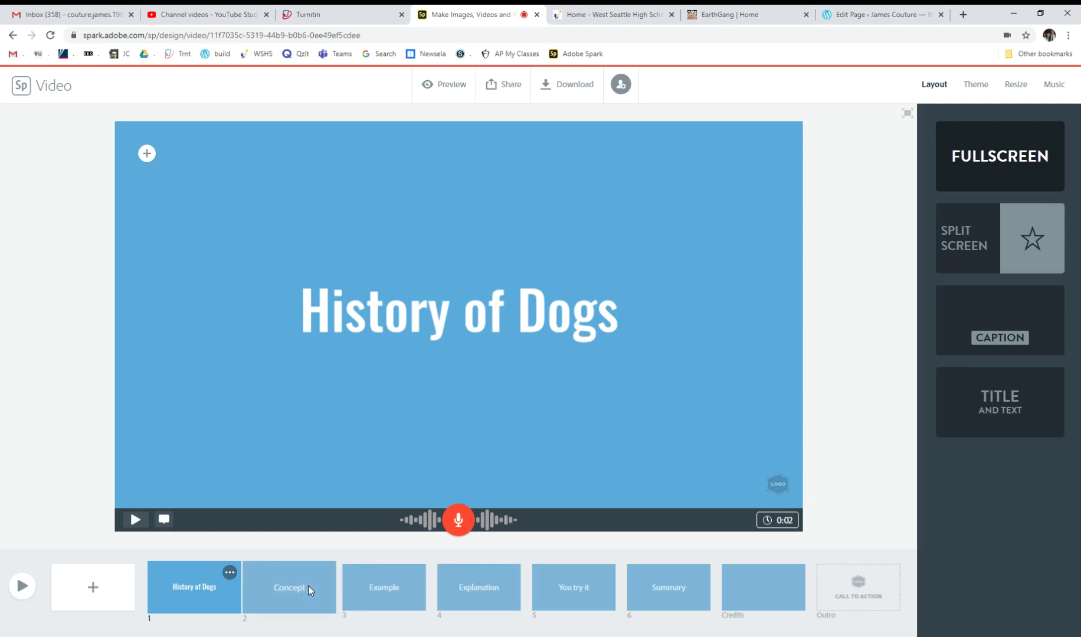
click(291, 586)
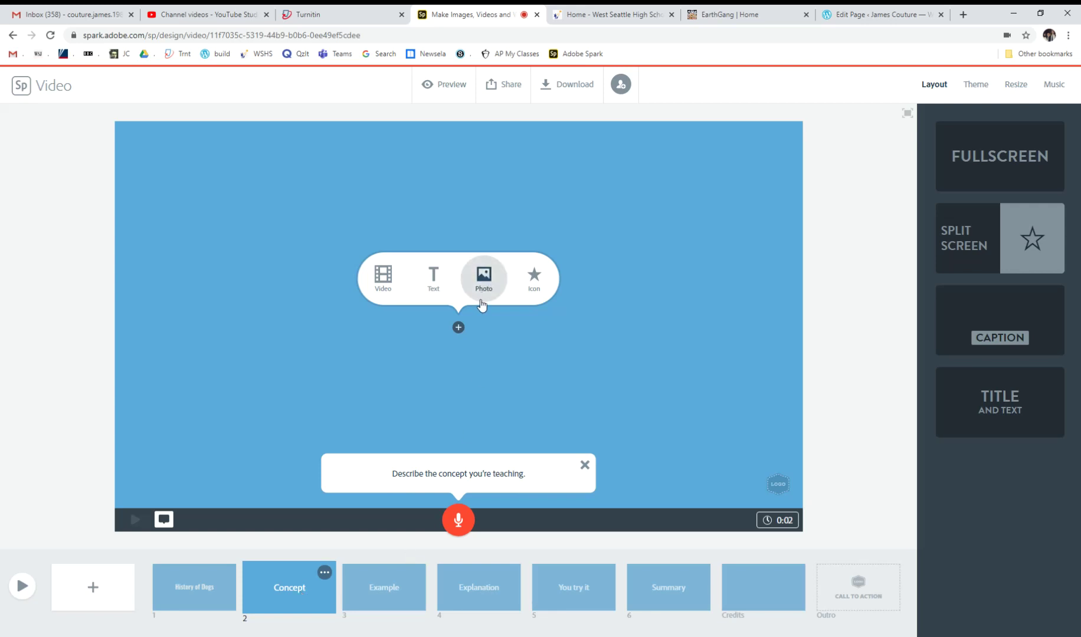
- Upload Perec_300.jpg as the photo on the Concept slide
click(483, 278)
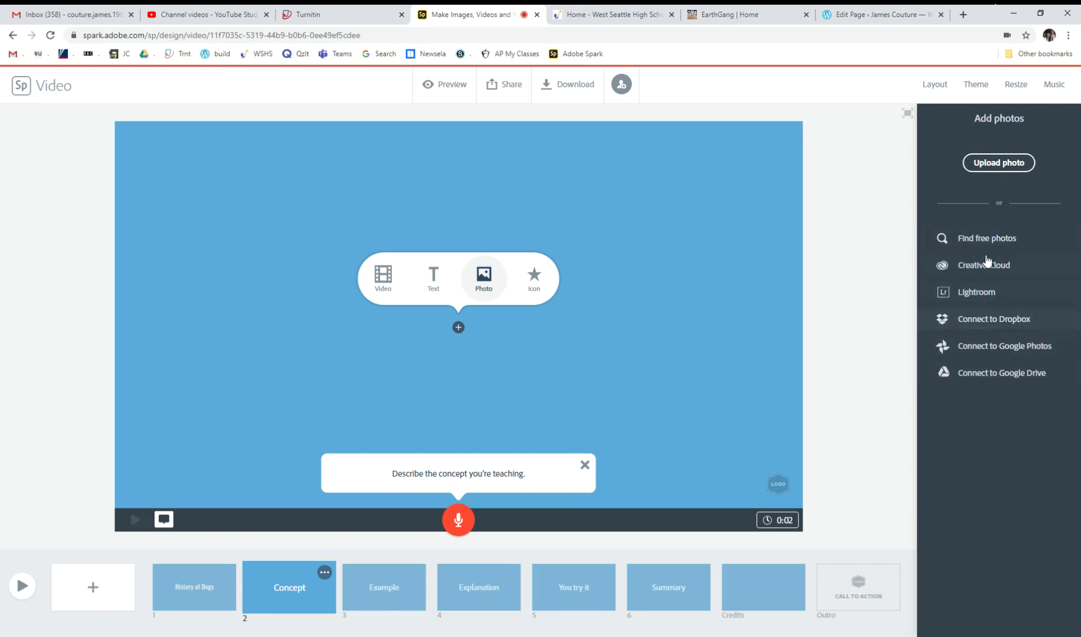
click(995, 167)
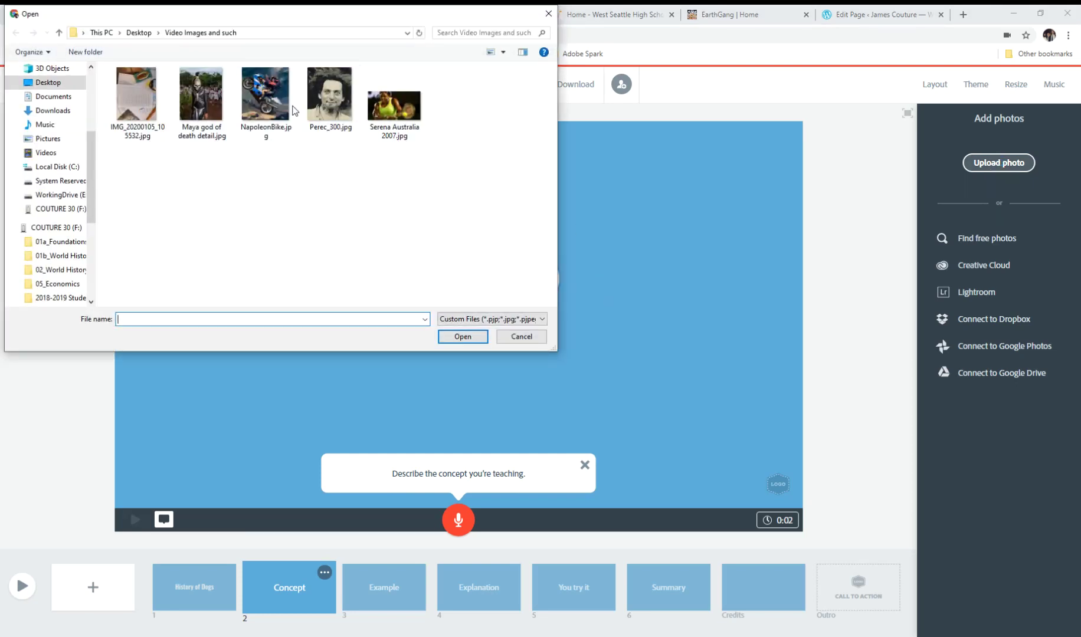
double_click(329, 94)
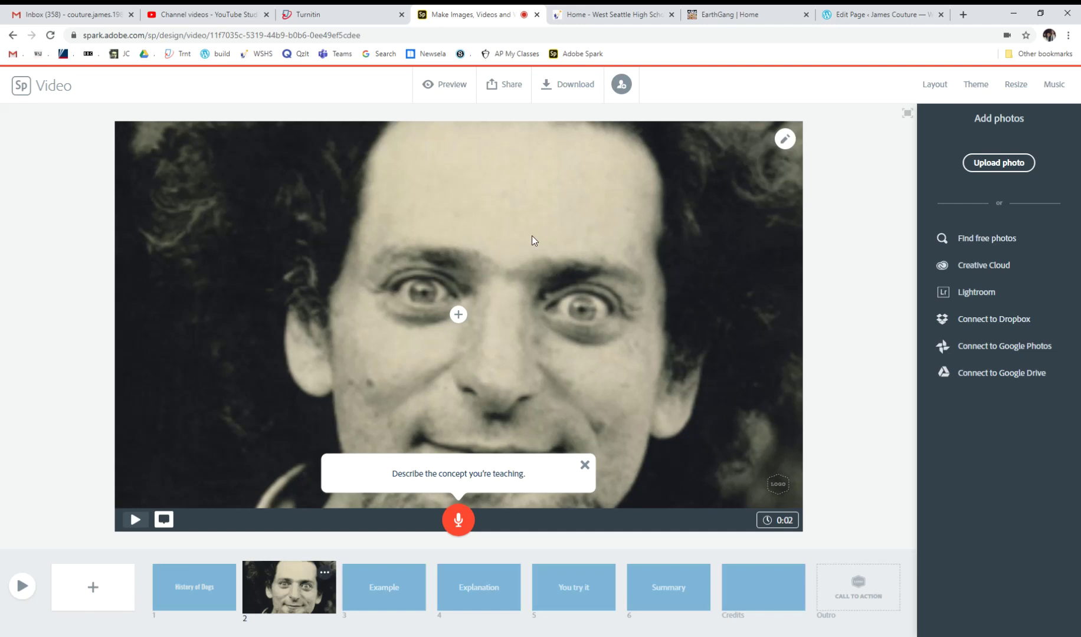
- Zoom the portrait out until the whole face fits, then dismiss the concept tip
click(785, 140)
click(785, 178)
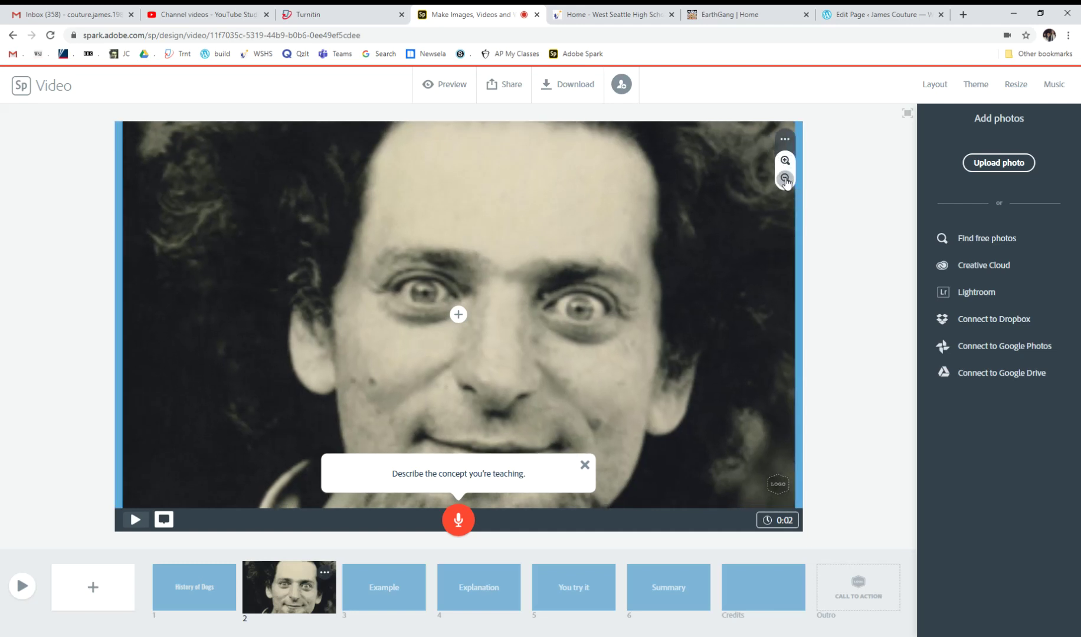
click(785, 178)
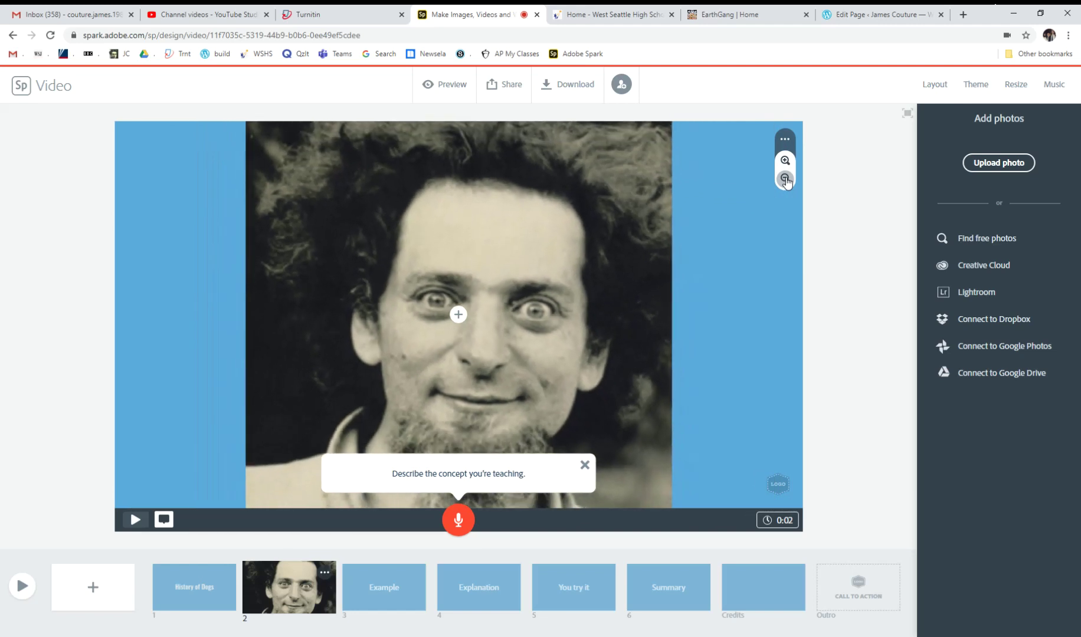
click(785, 178)
click(785, 179)
click(785, 178)
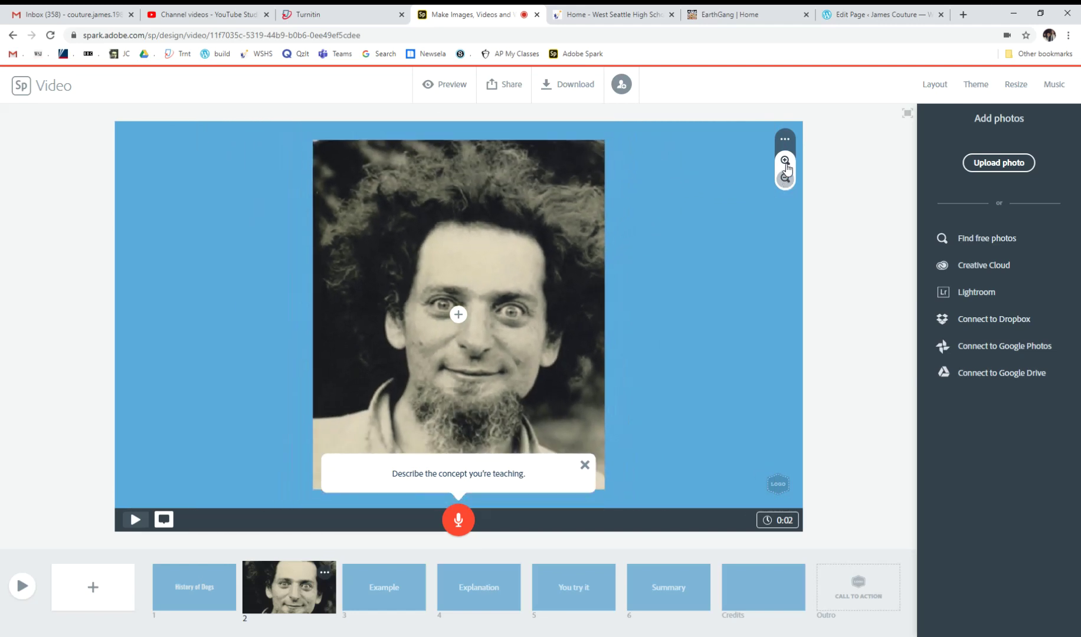
click(785, 179)
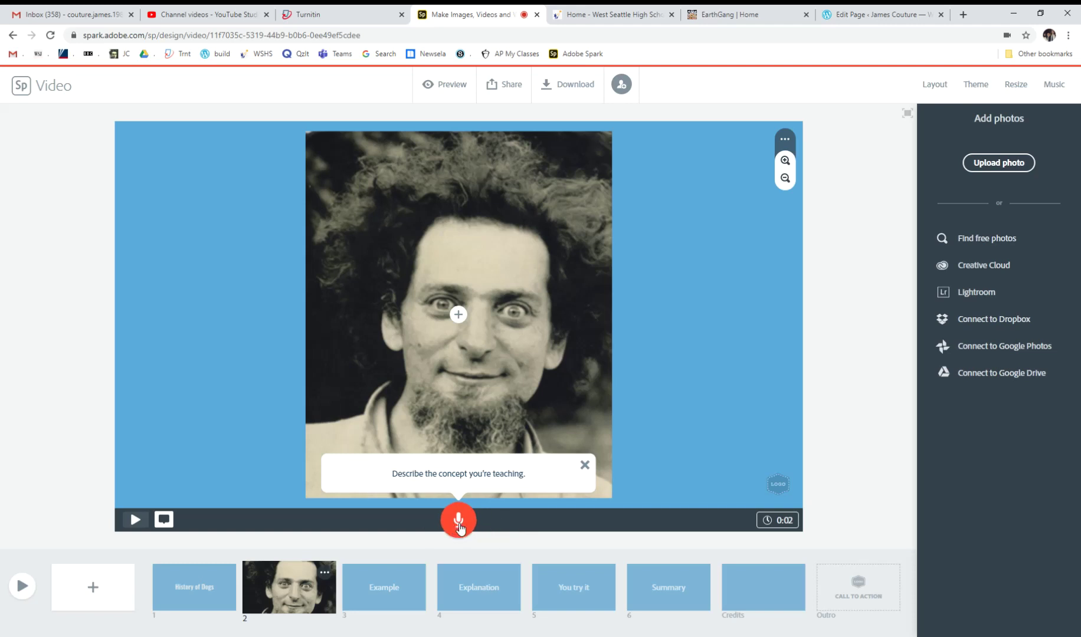
click(585, 466)
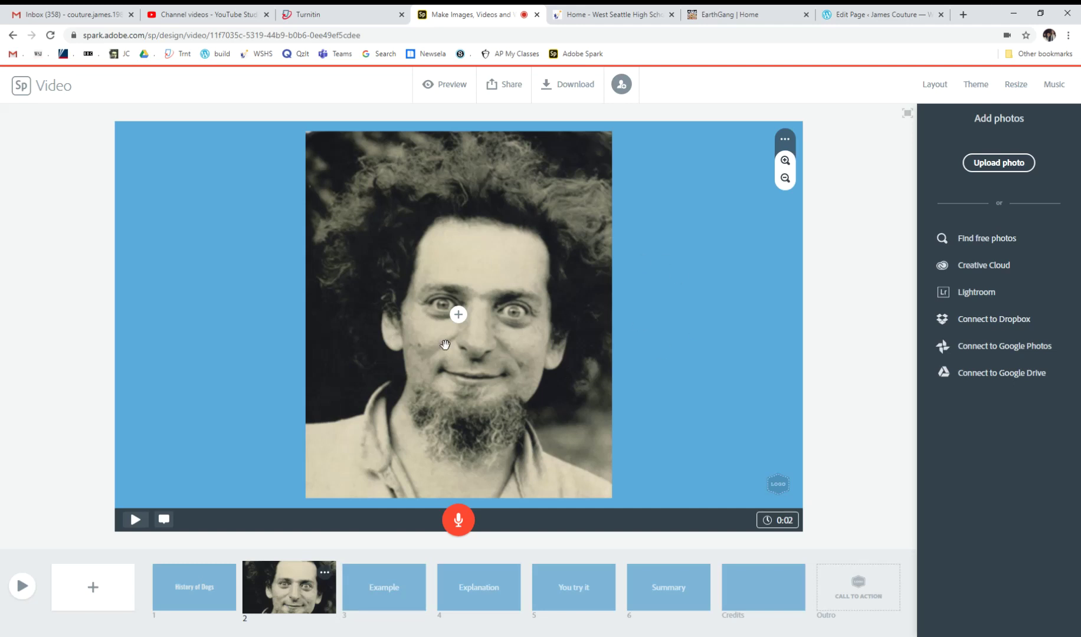
- Switch slide 2 to Split Screen and add the heading 'Georges Perec' on the right half
click(935, 86)
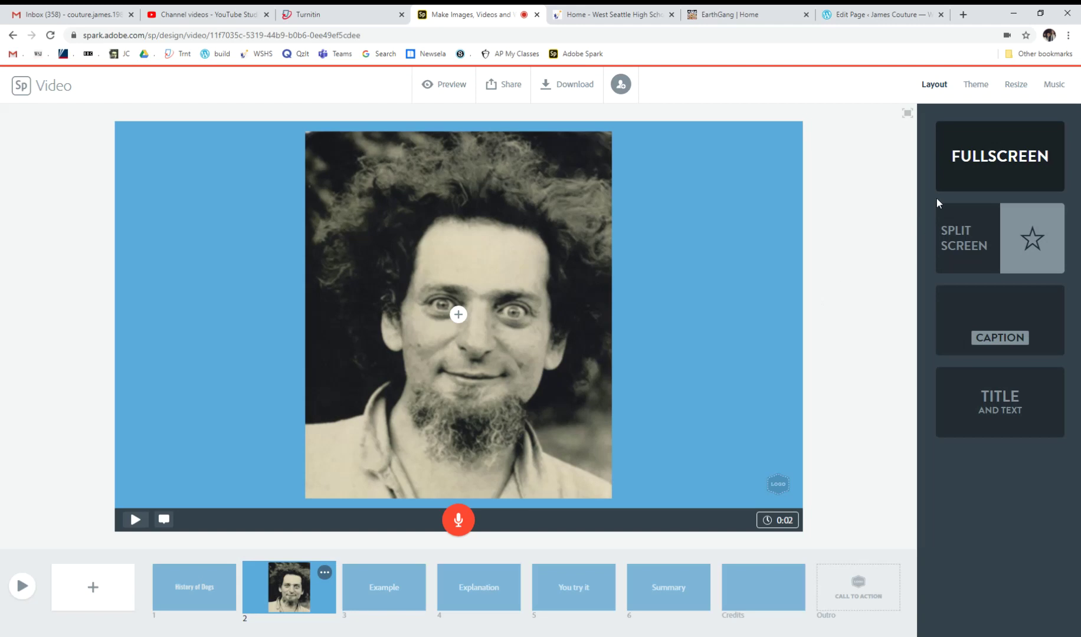
click(984, 237)
mouse_move(771, 302)
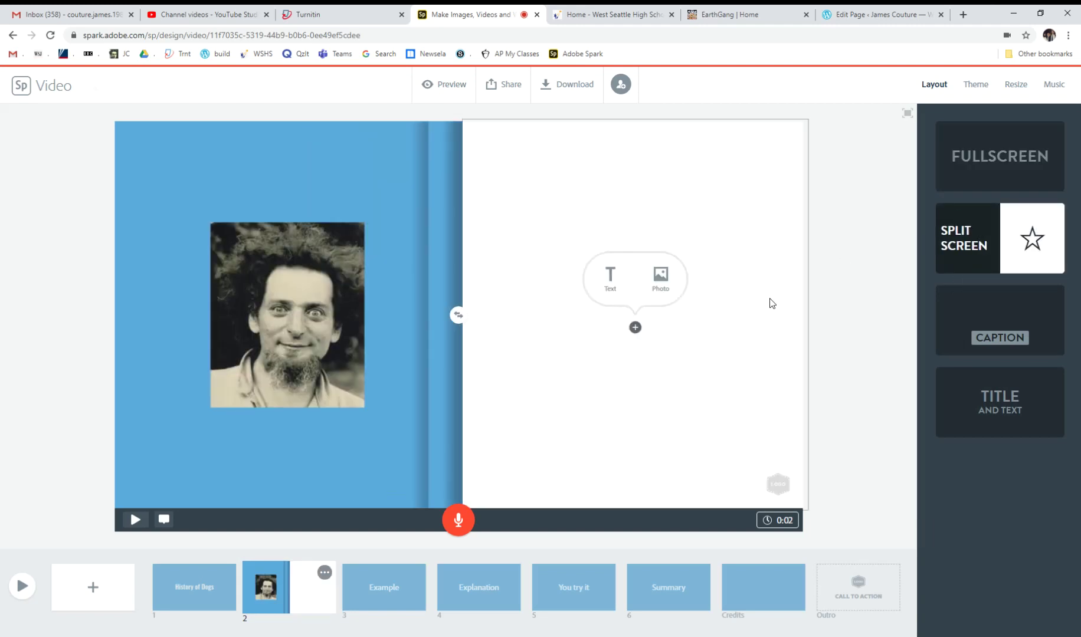
click(610, 278)
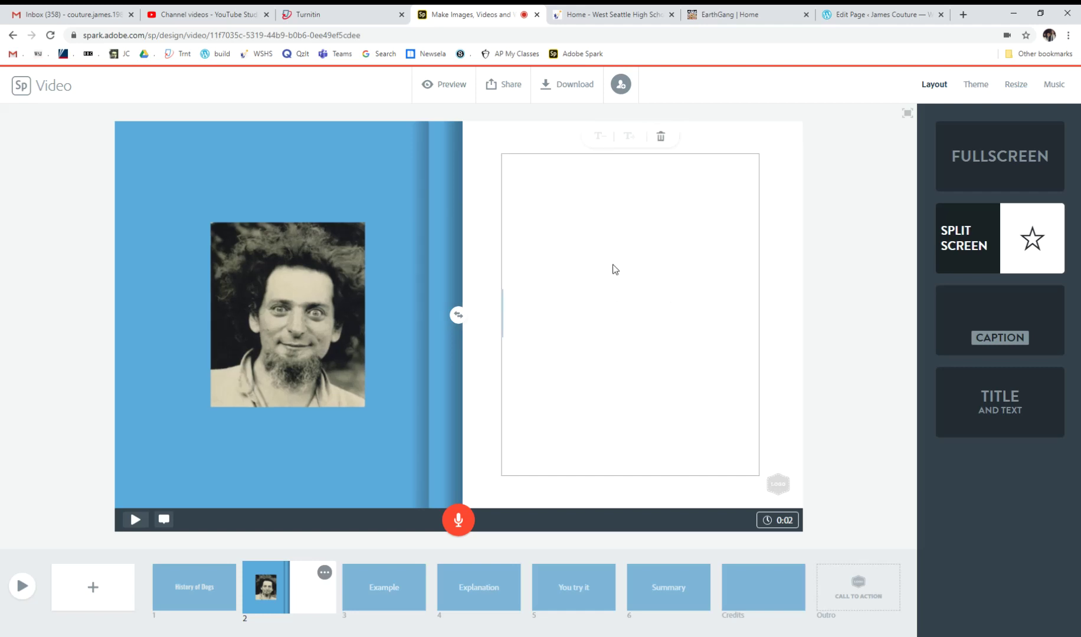
text(George )
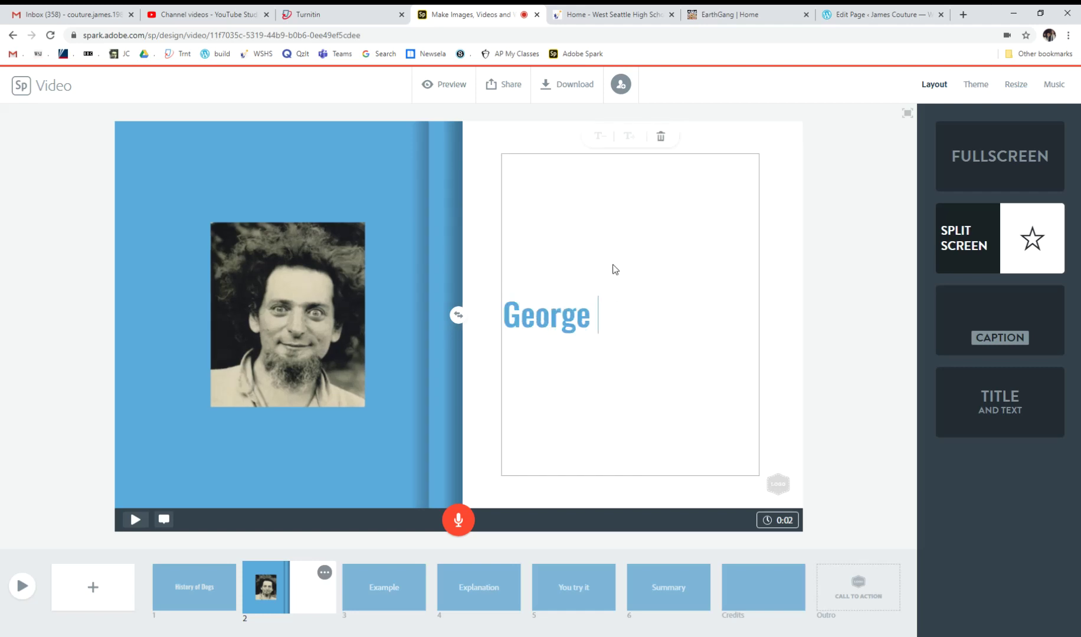
text(s e)
key(BackSpace)
text(P)
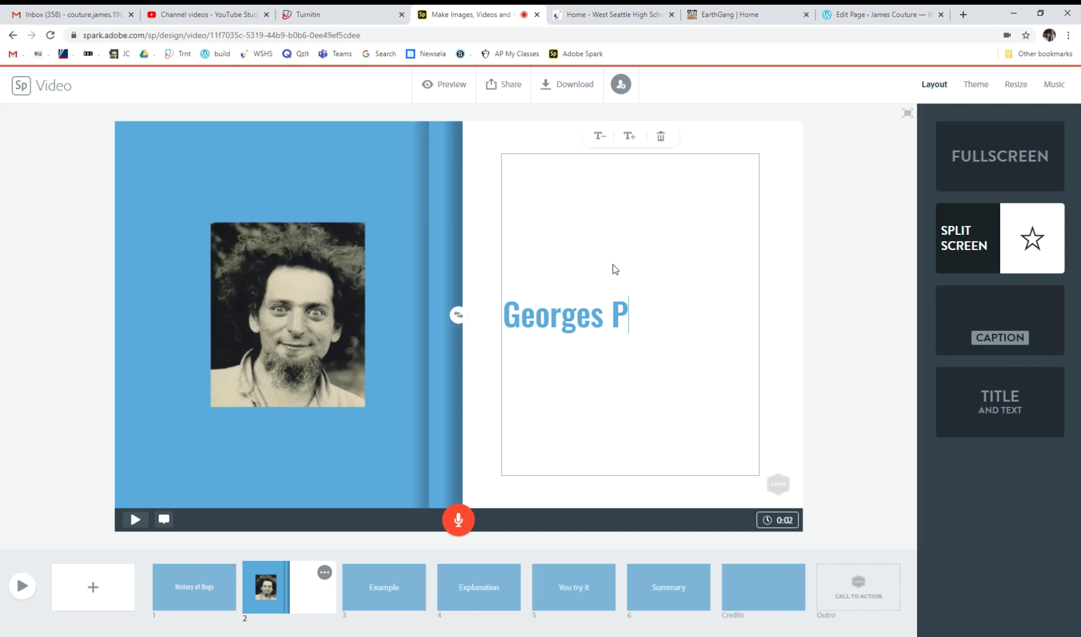
text(erec)
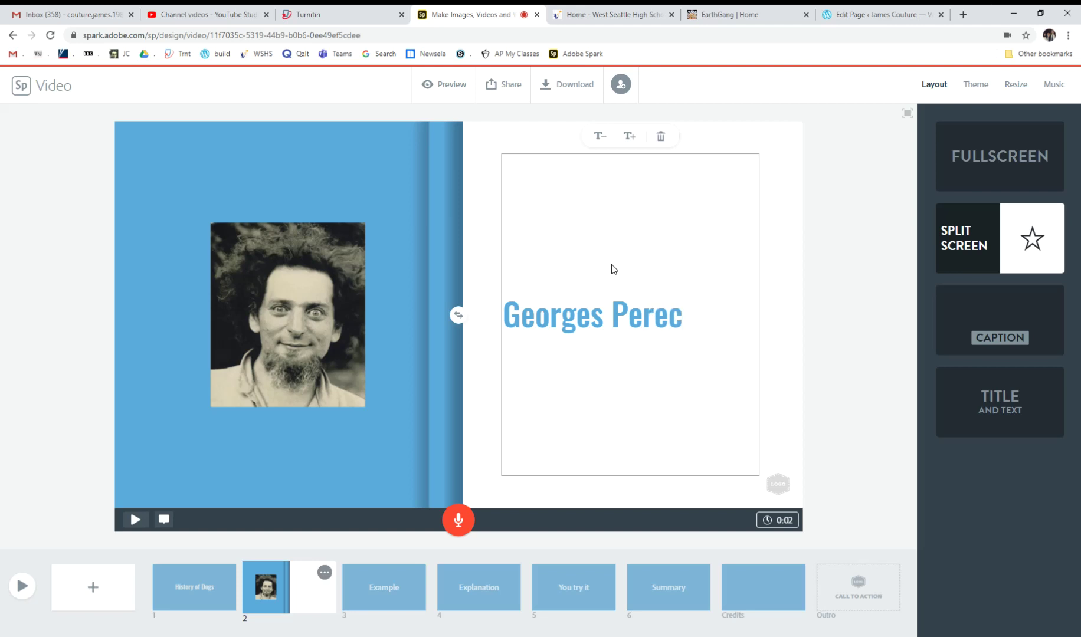
click(835, 335)
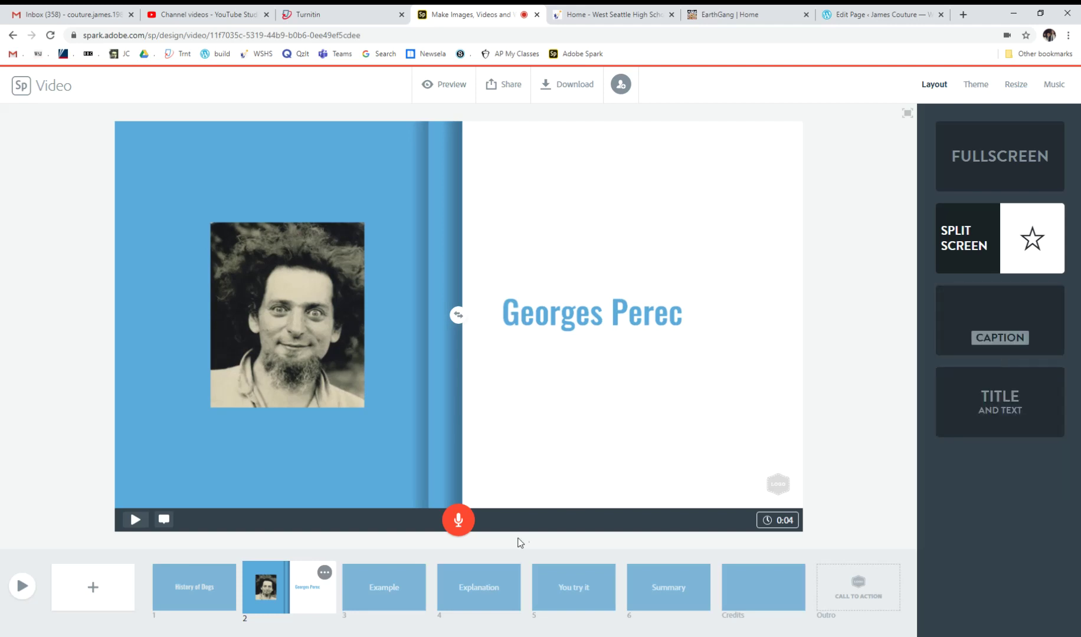
click(393, 598)
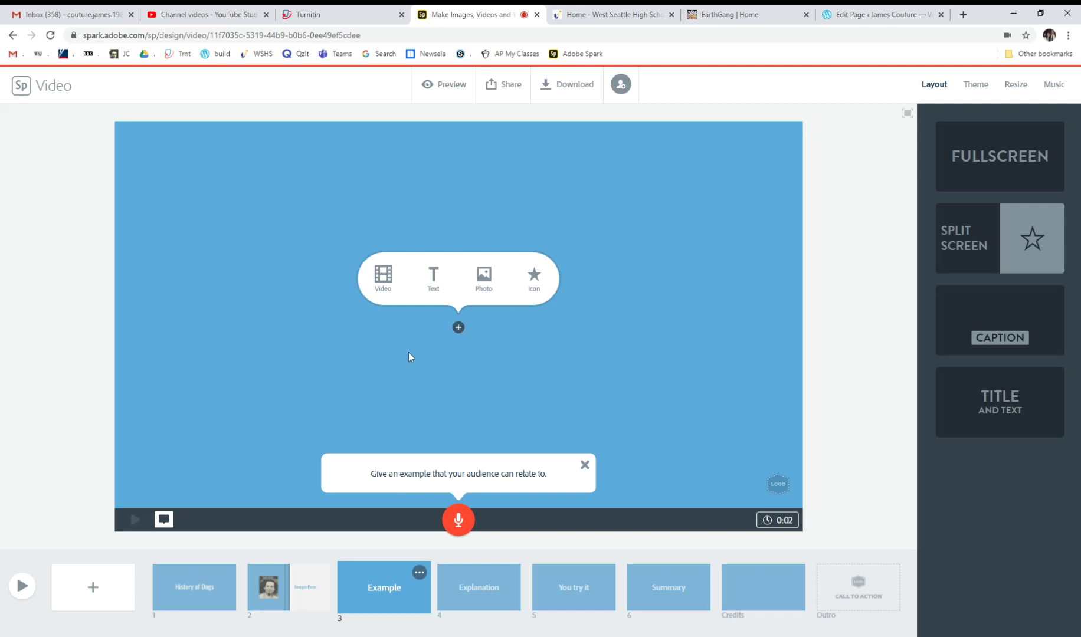
- Add the dog clip to slide 3, trim it to about five seconds, and save
click(386, 277)
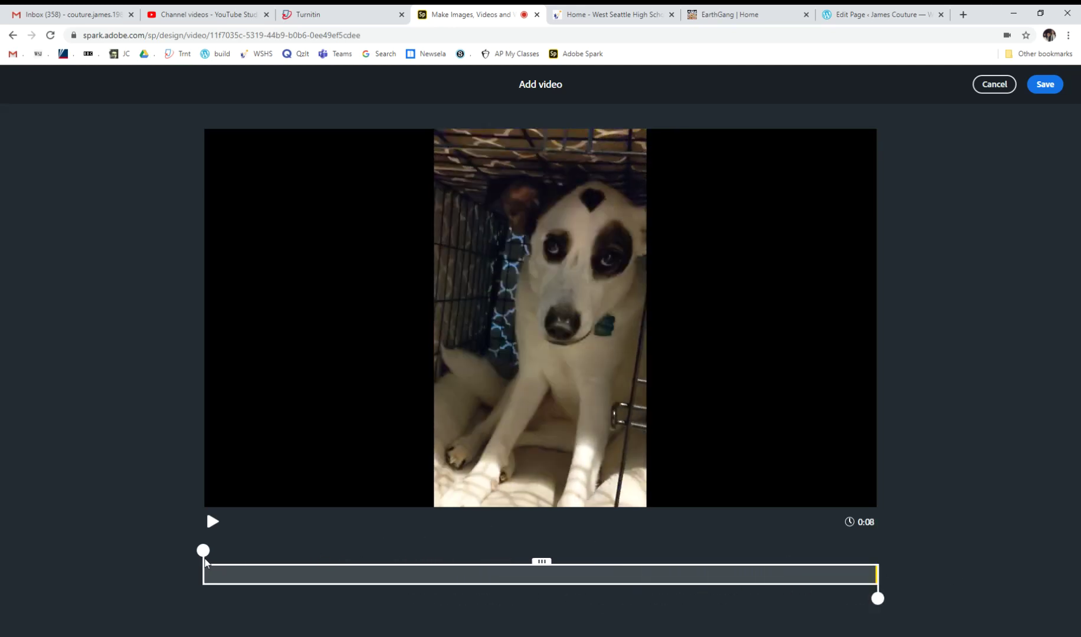
drag(203, 550, 411, 550)
drag(877, 598, 666, 598)
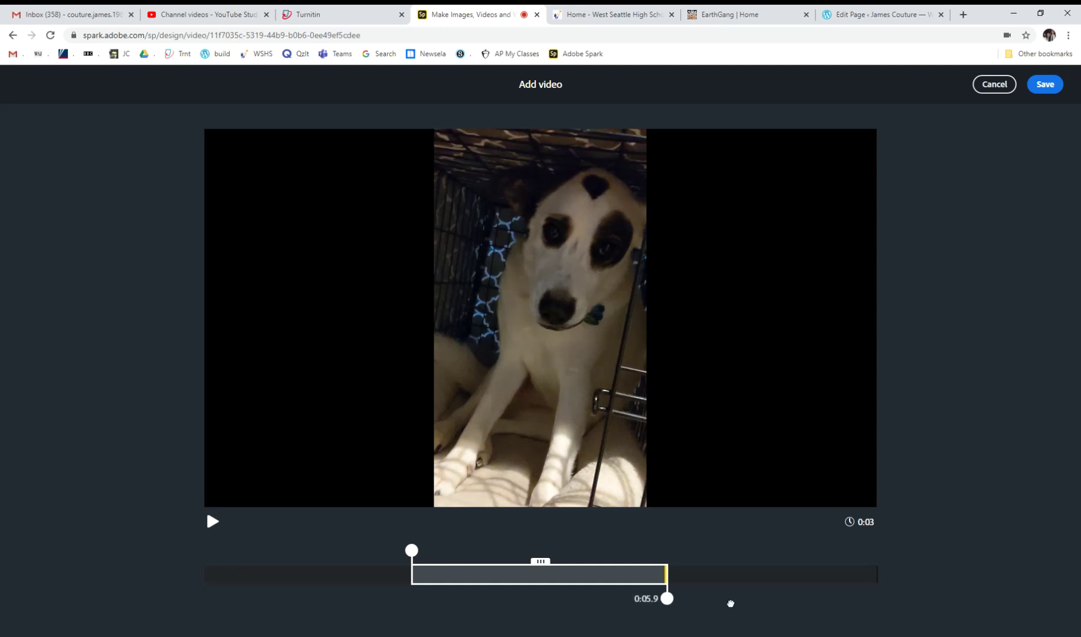
drag(731, 604, 857, 598)
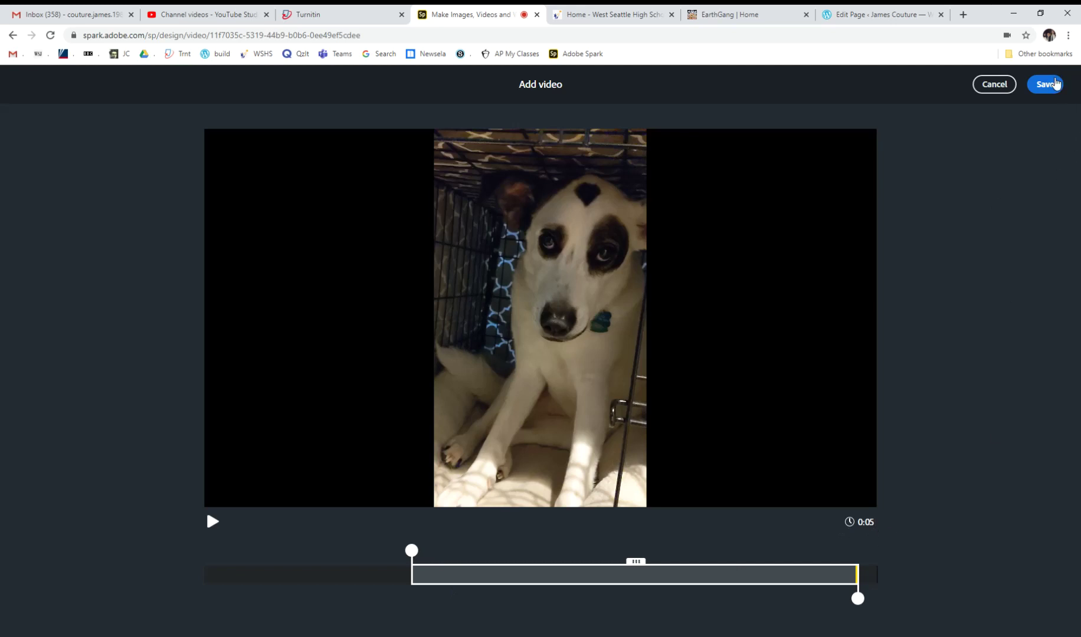
click(1055, 83)
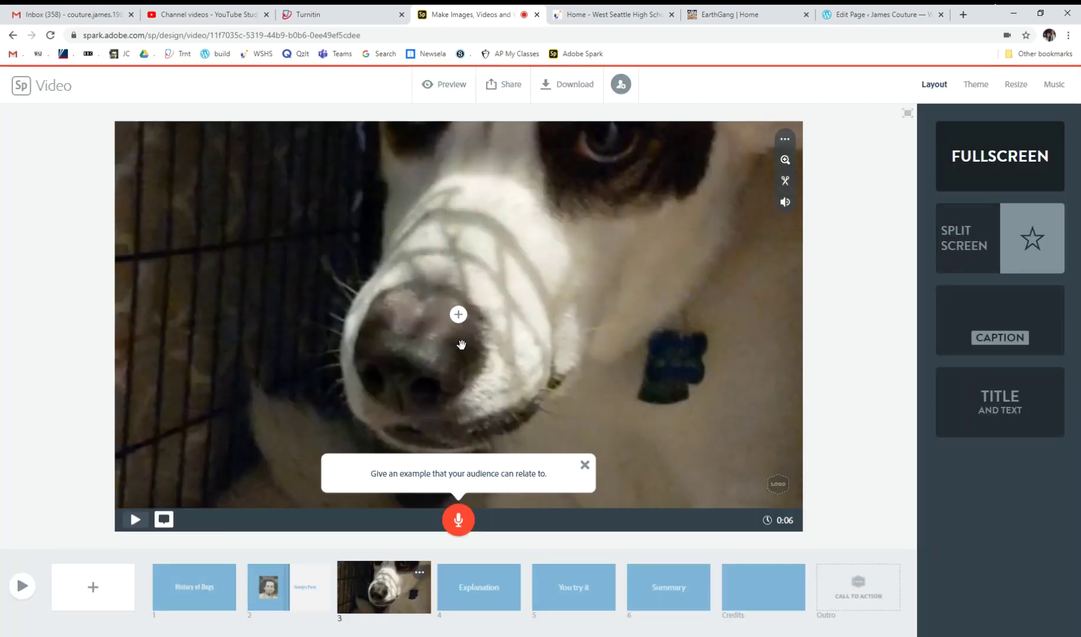
- Zoom the dog clip out until it fits entirely within slide 3
click(785, 161)
click(785, 179)
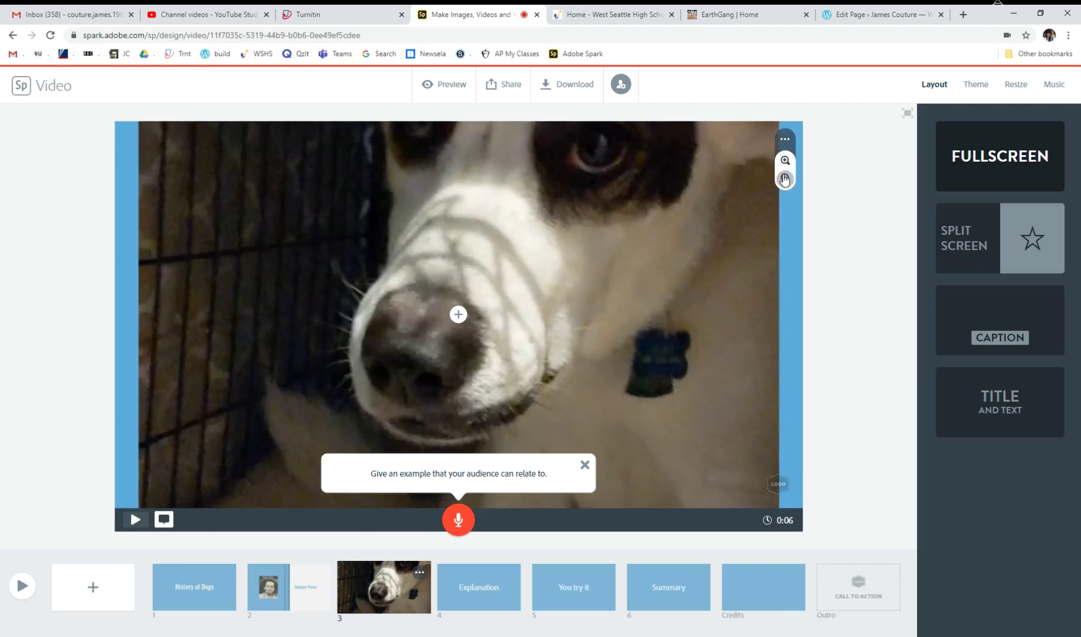
click(785, 179)
click(785, 178)
click(785, 179)
click(785, 179)
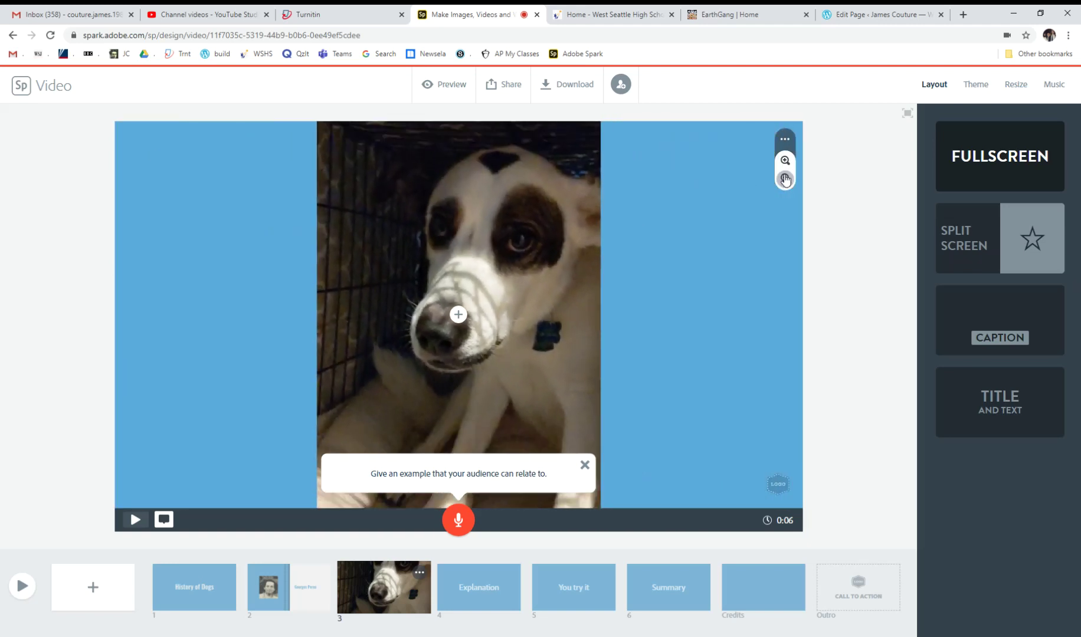
click(785, 179)
click(785, 179)
click(785, 179)
click(785, 179)
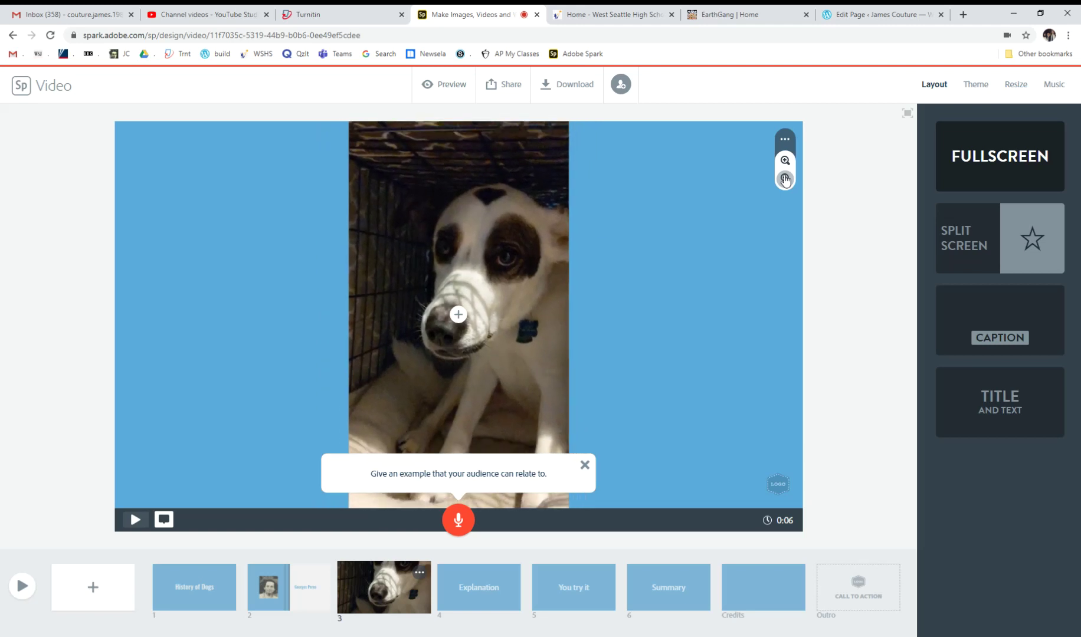
click(785, 178)
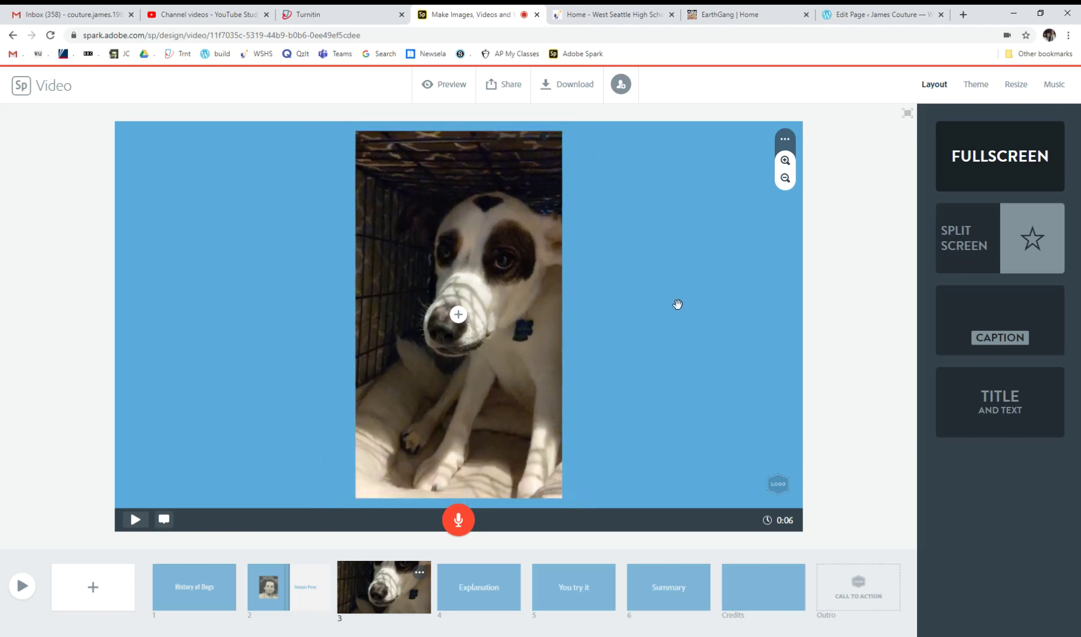
- Apply the Caption layout and caption the clip 'Dog'
click(998, 340)
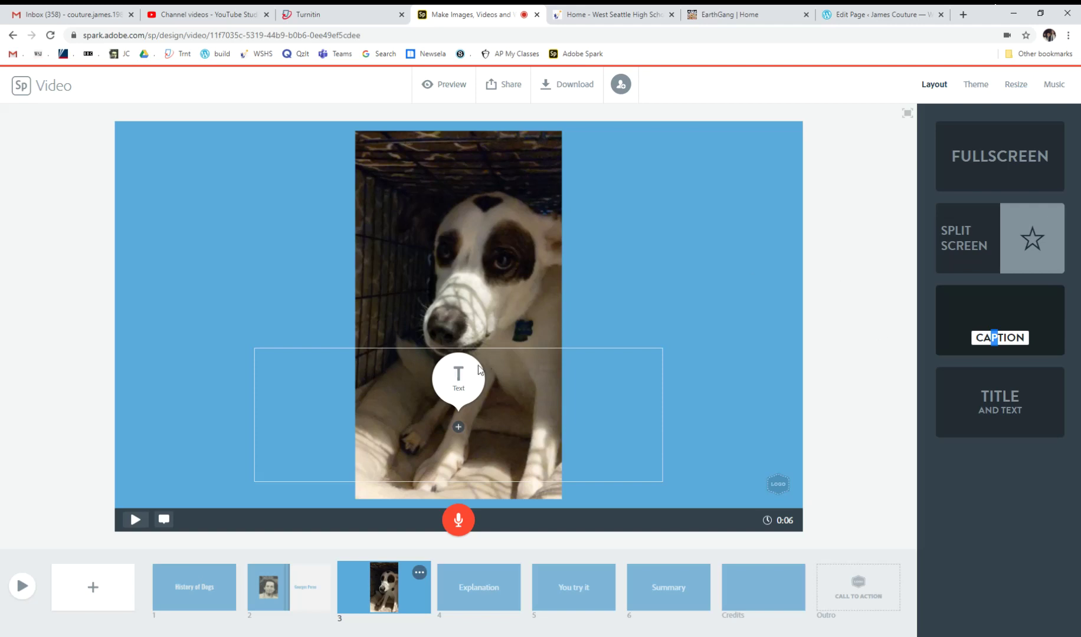
click(464, 378)
text(D)
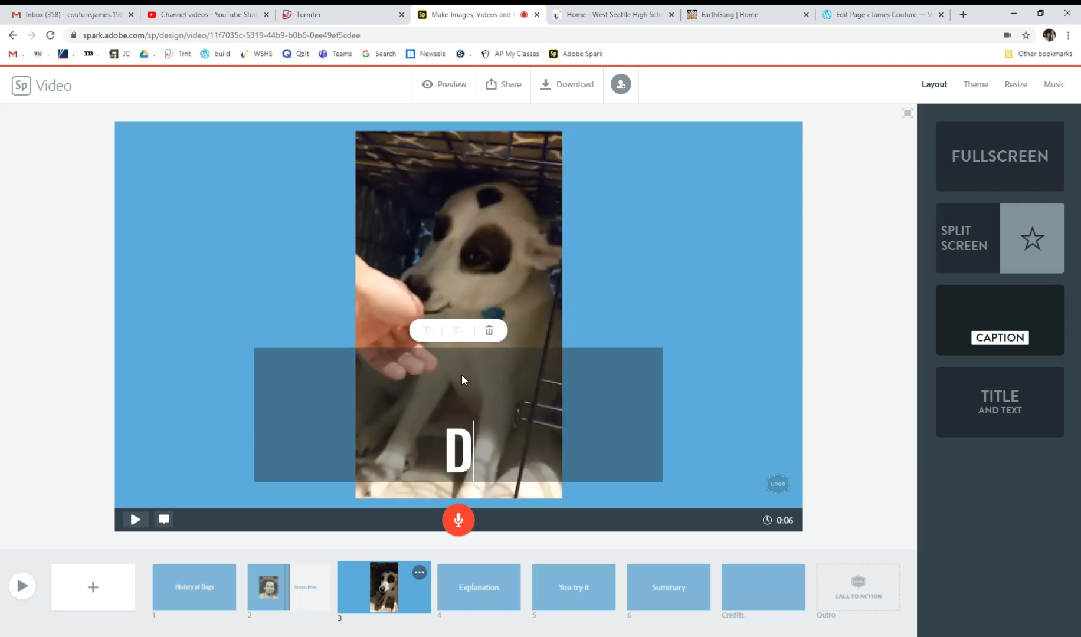
text(og)
click(613, 399)
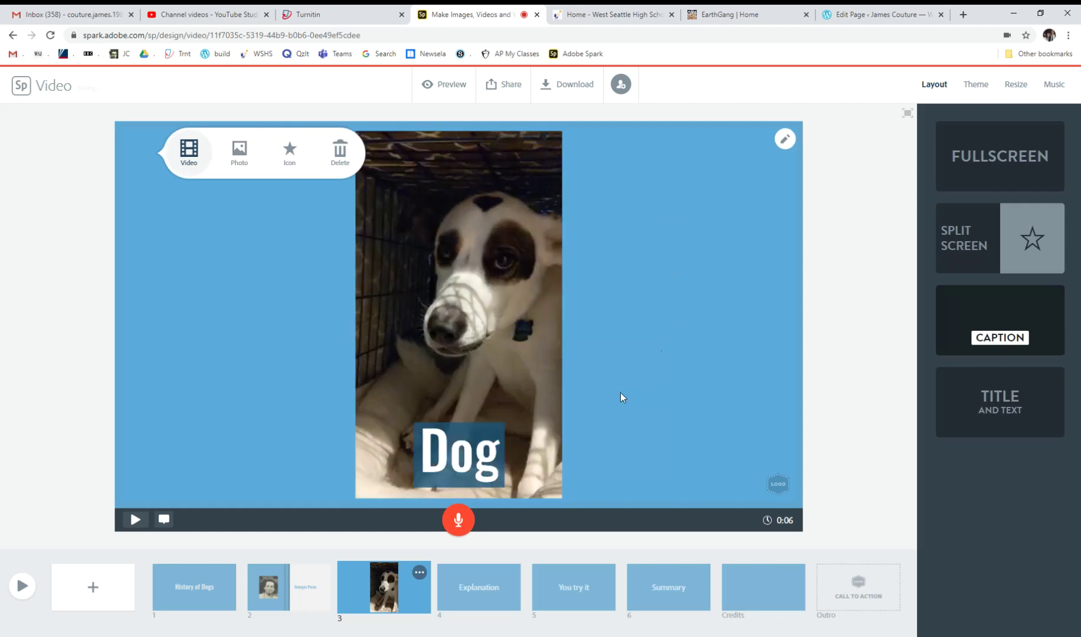
- Put the text 'That was history.' on slide 4 and record a 0:02 voiceover
click(478, 584)
mouse_move(480, 332)
click(433, 274)
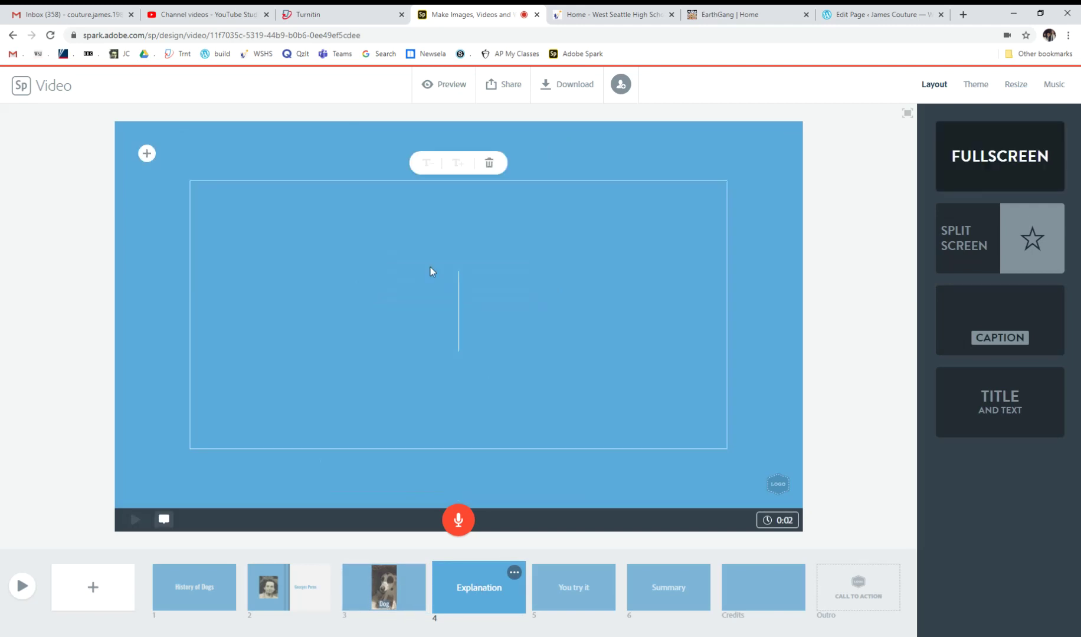
text(That)
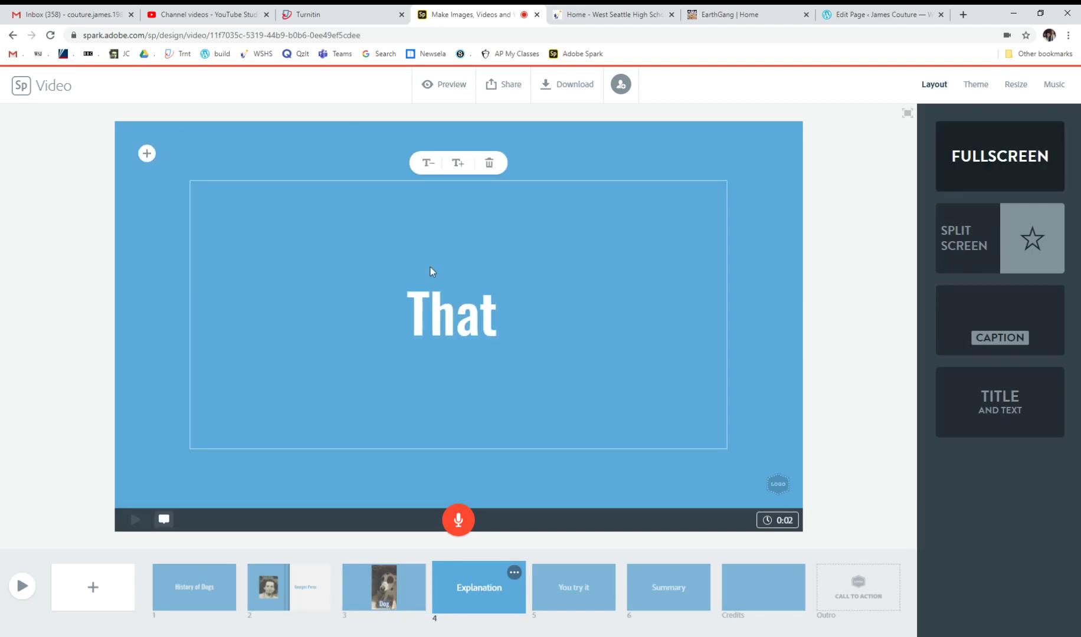
text( was histroy)
key(BackSpace)
key(BackSpace)
key(BackSpace)
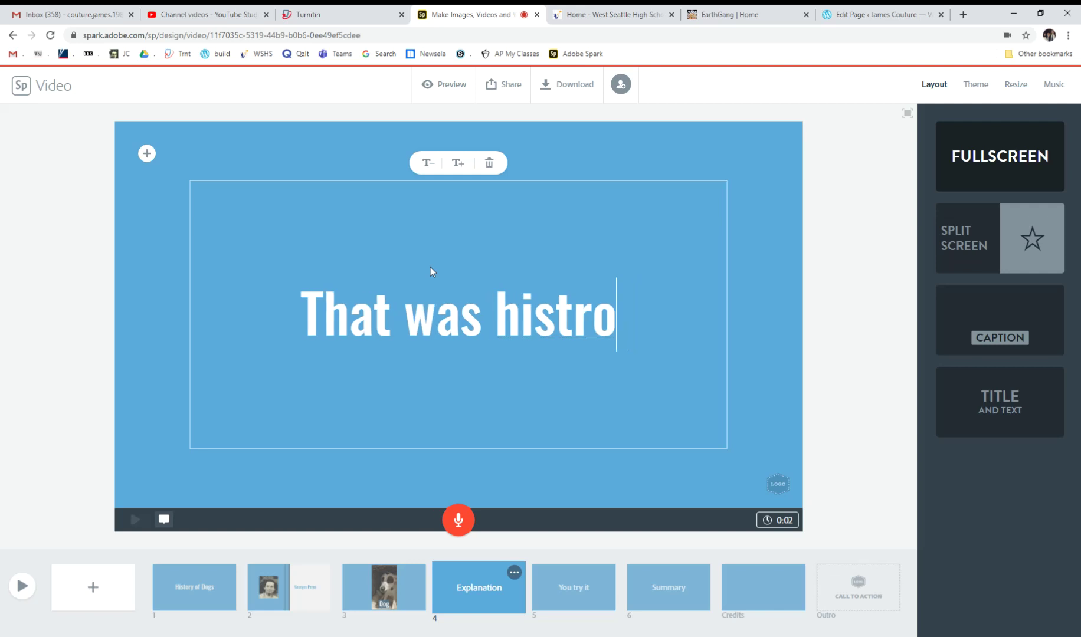
text(ory.)
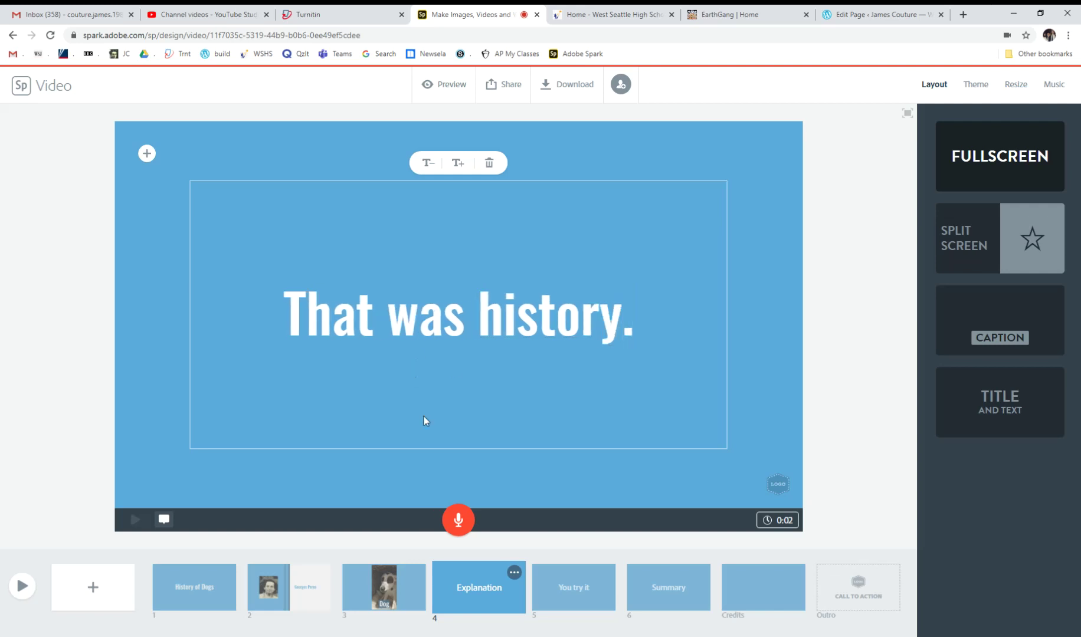
click(530, 465)
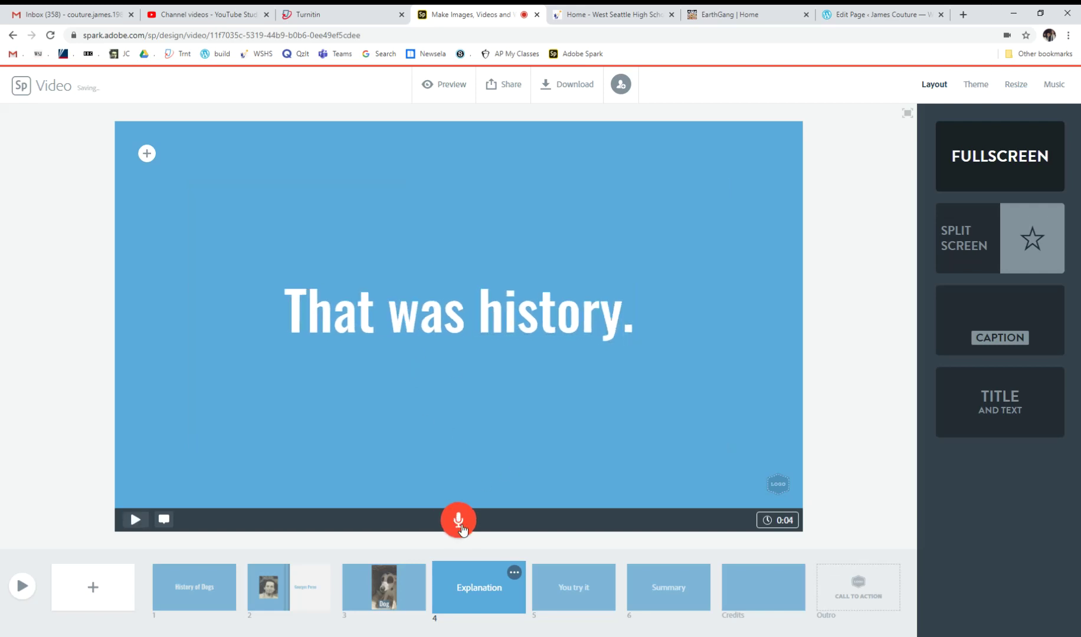
drag(459, 524, 460, 524)
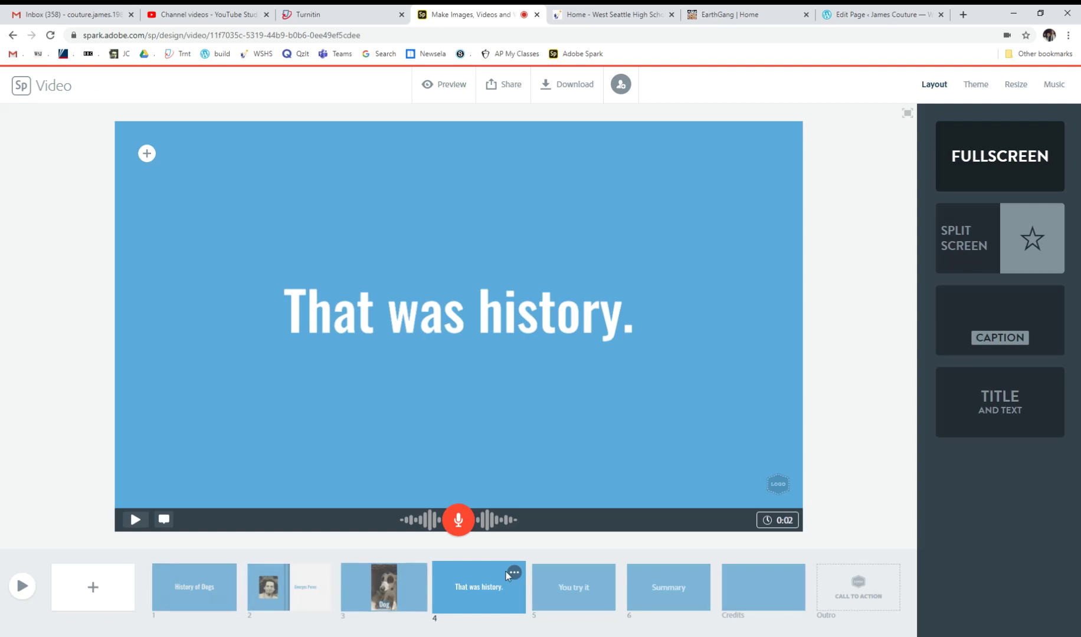
- Insert a new slide after slide 2 with the text 'NewTest'
click(311, 588)
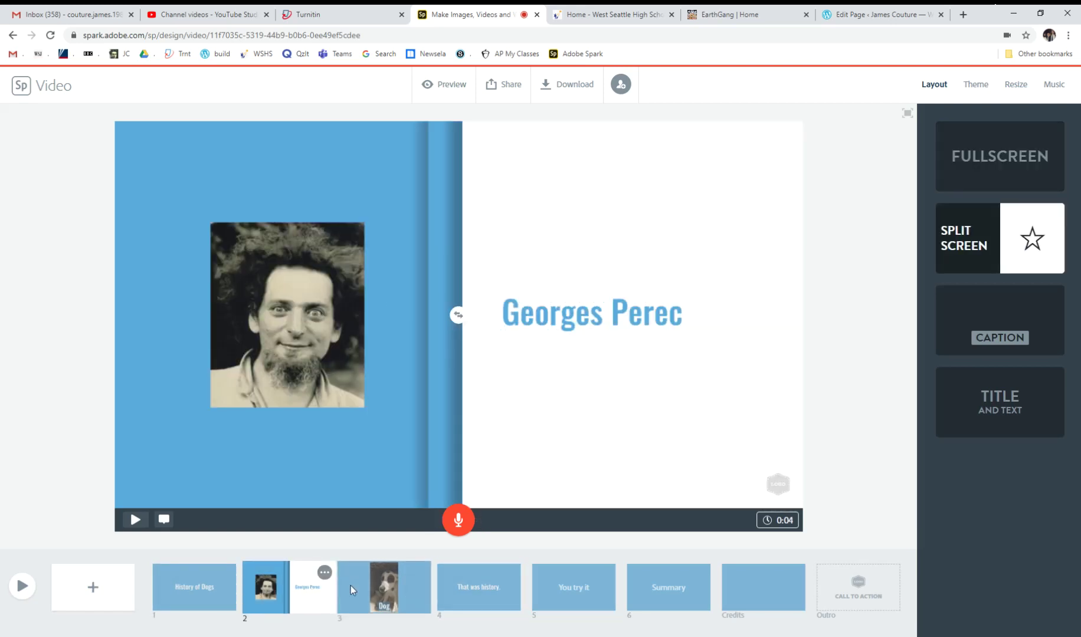
click(95, 589)
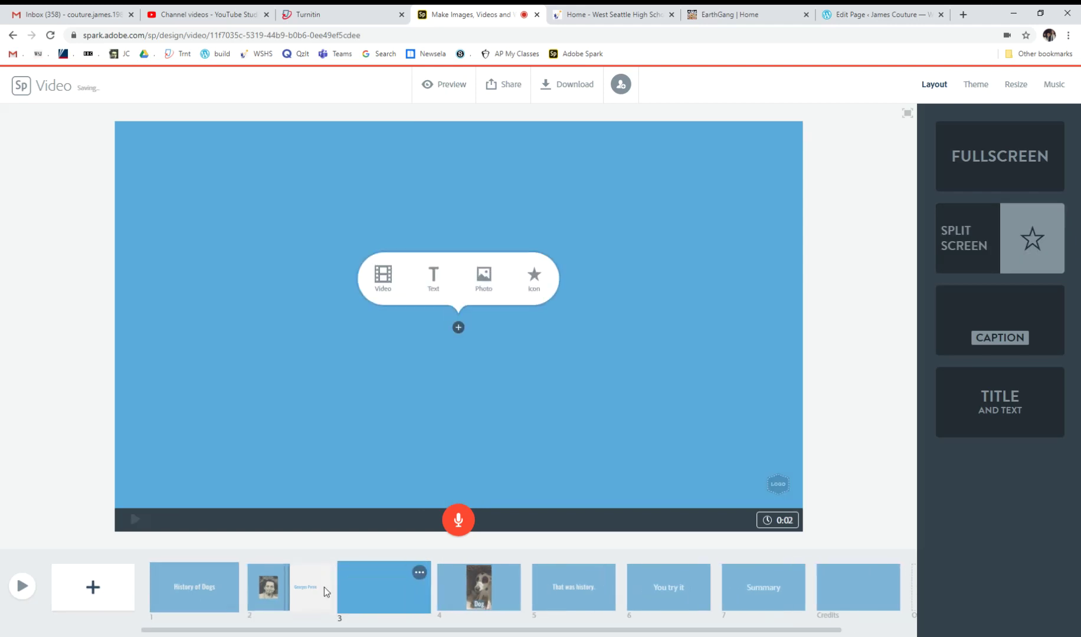
click(433, 282)
text(New)
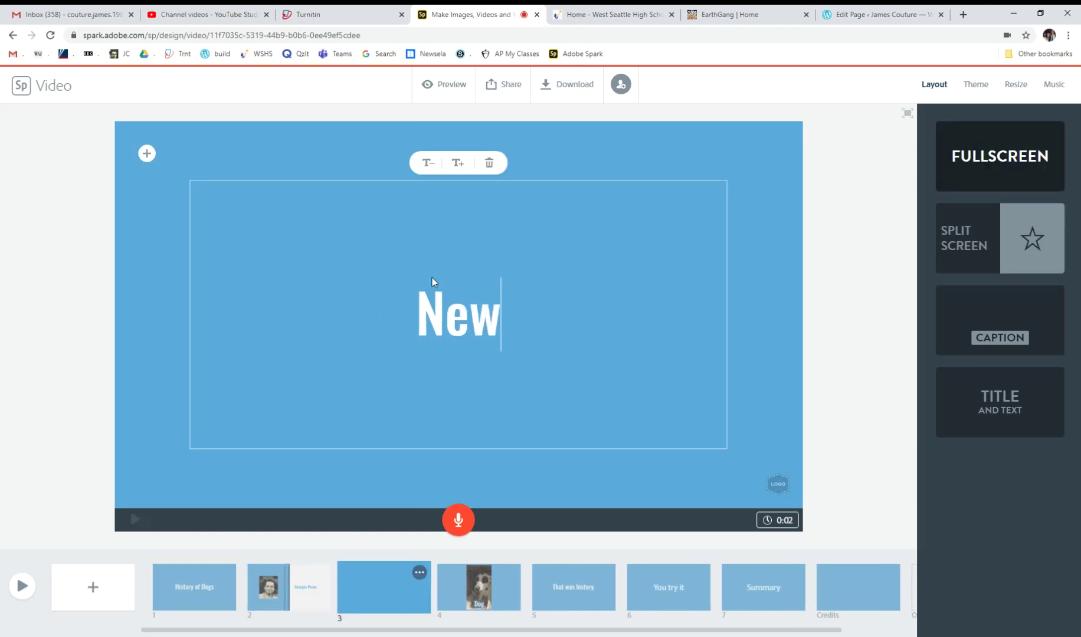
text(Test)
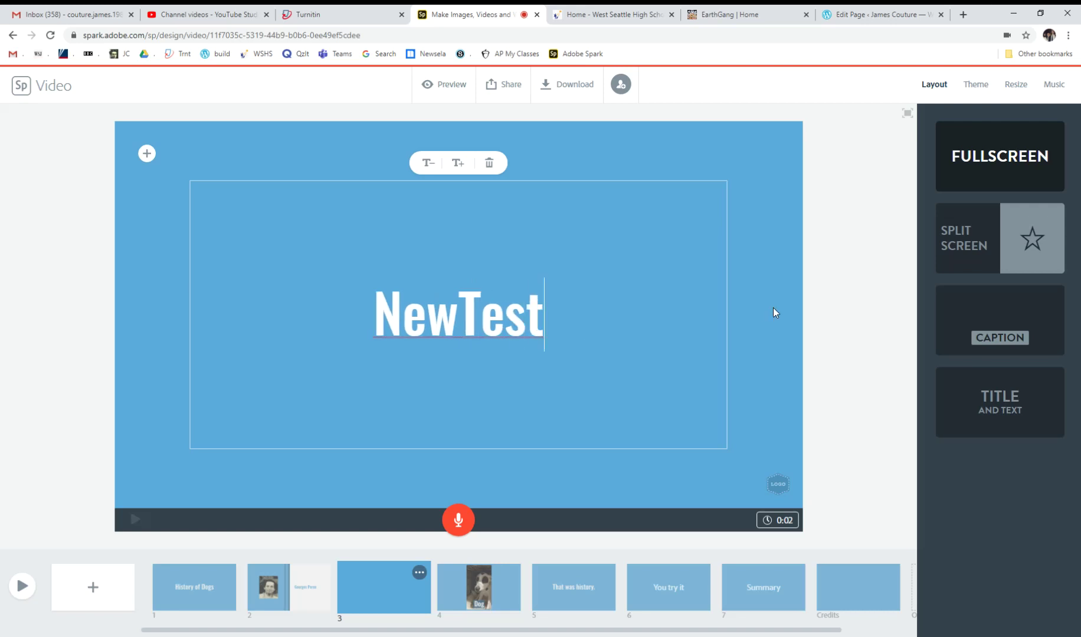
click(773, 308)
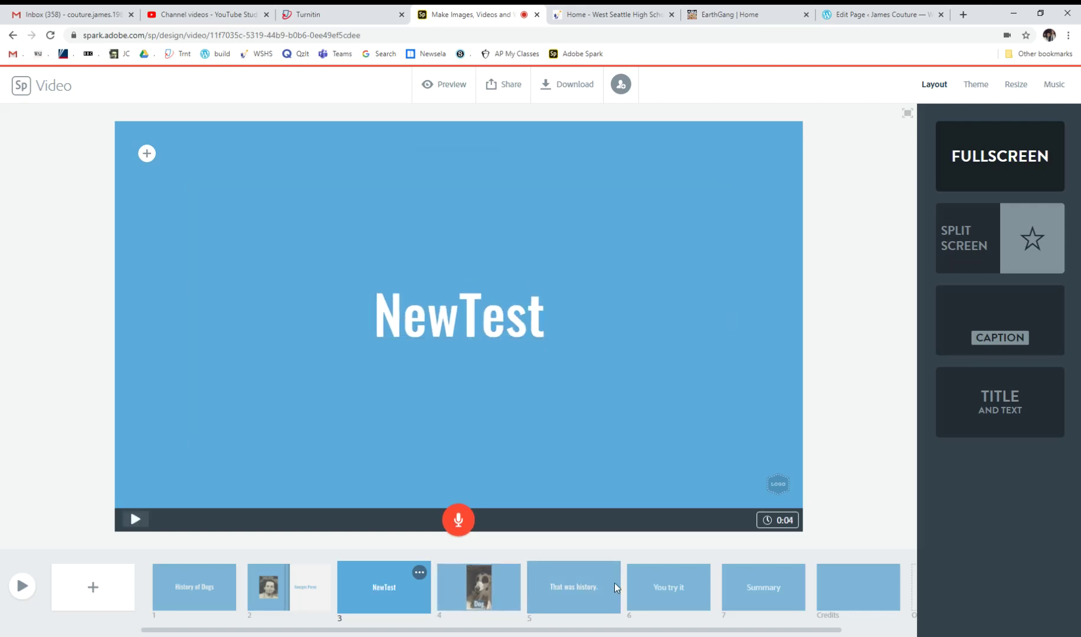
- Reorder slides: That was history., Summary, dog video, then NewTest
drag(578, 595, 389, 590)
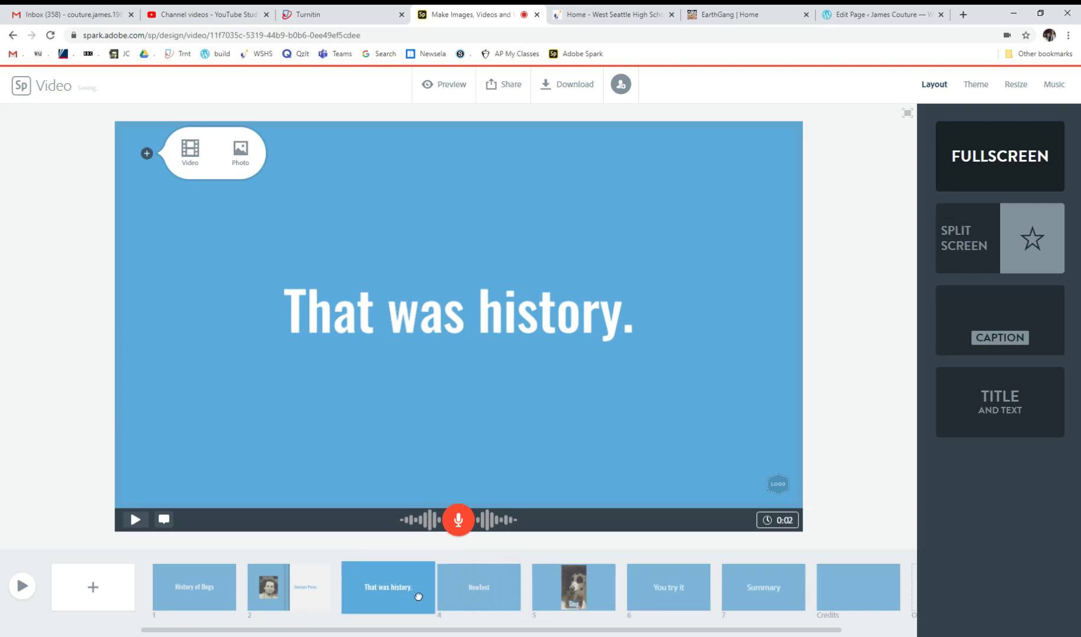
drag(463, 590, 613, 590)
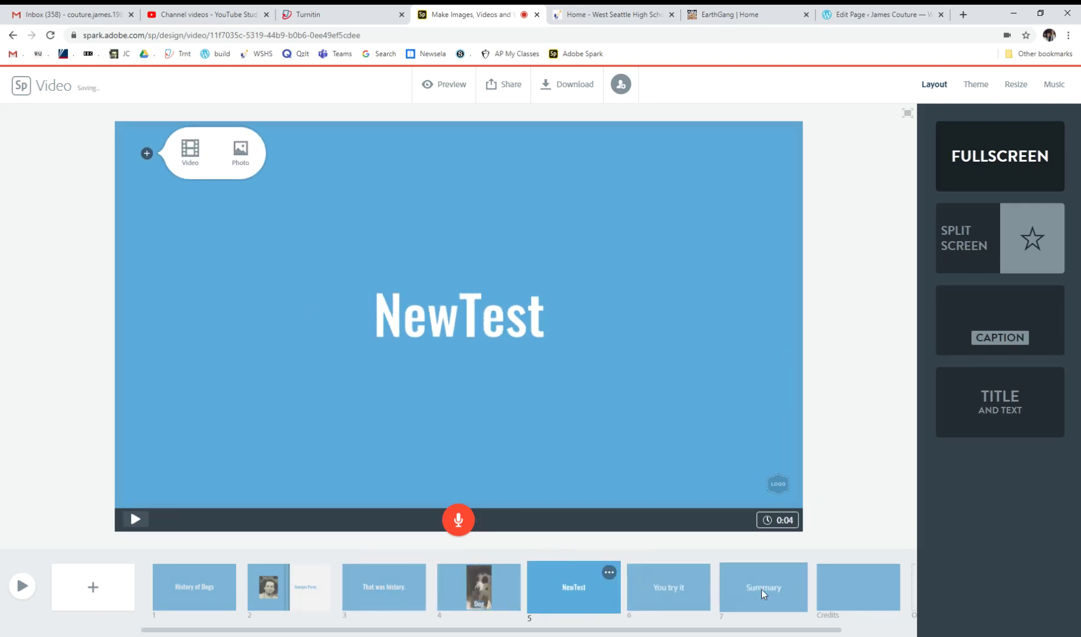
drag(760, 588, 448, 595)
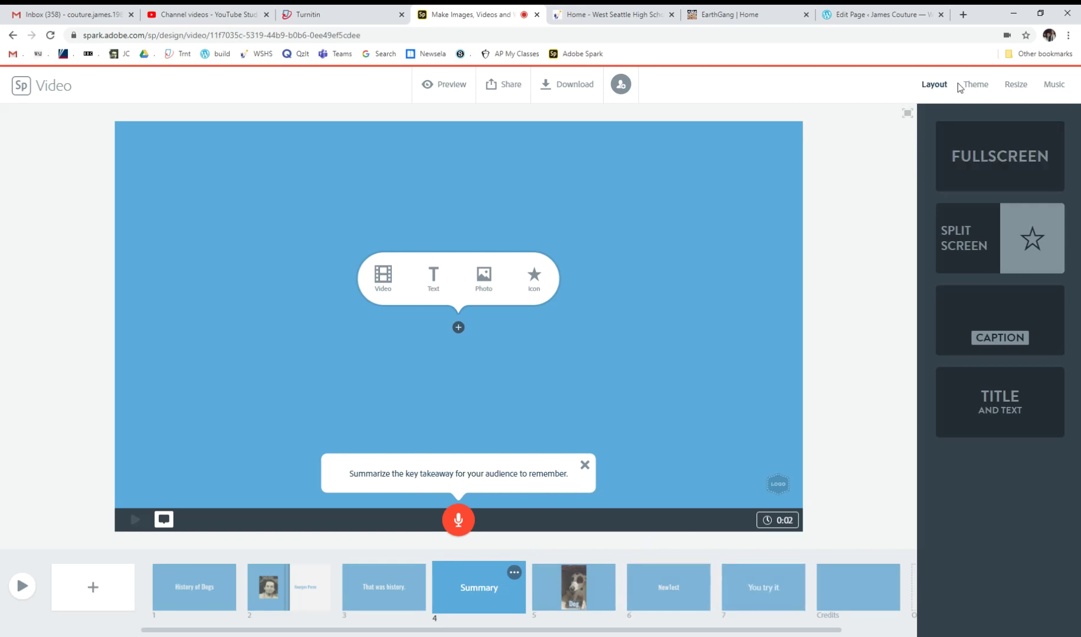
- Apply the Mega theme in its orange color version to the whole video
click(975, 86)
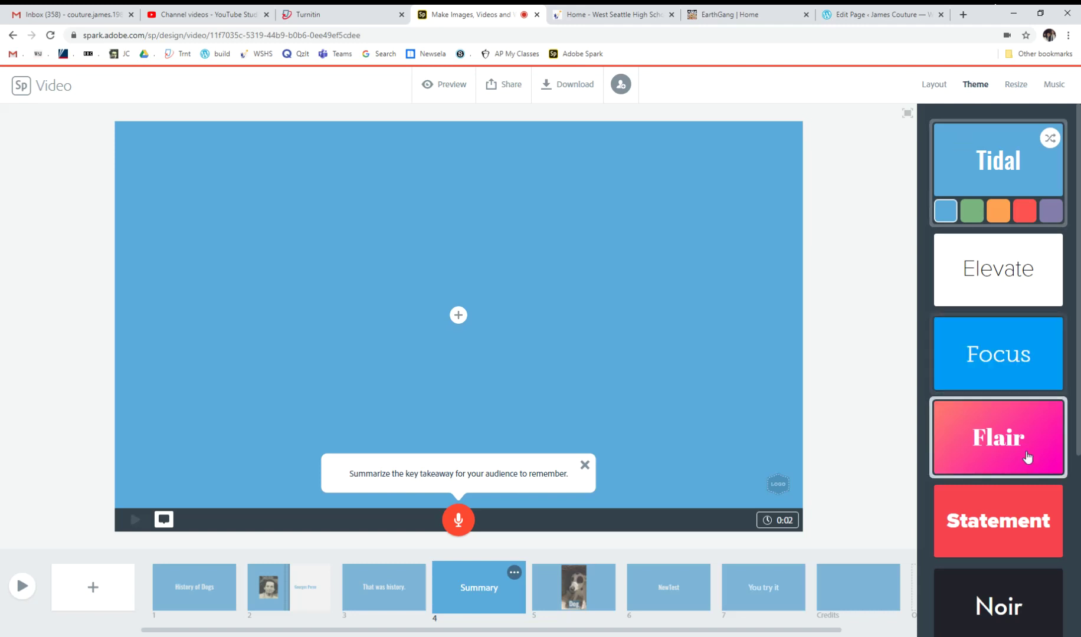
scroll(1030, 449, down, 2)
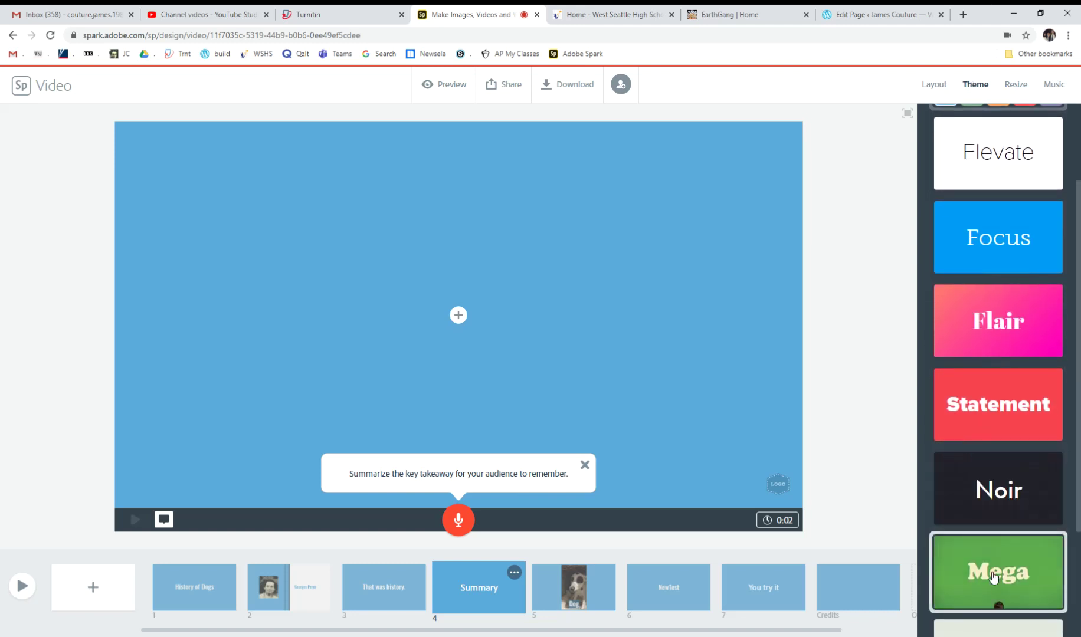
click(995, 578)
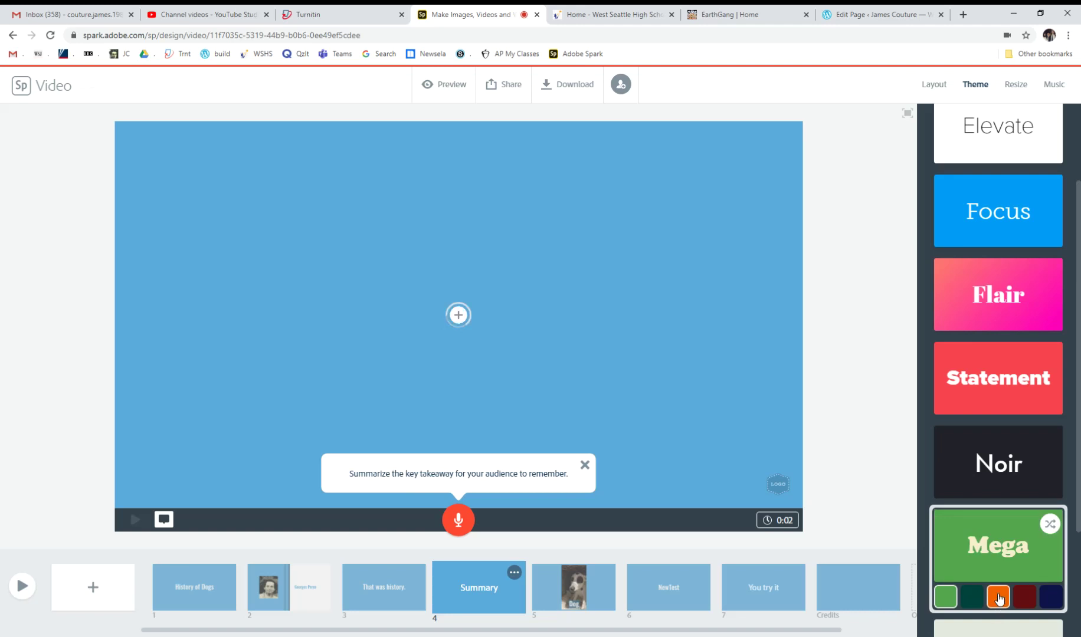
click(998, 598)
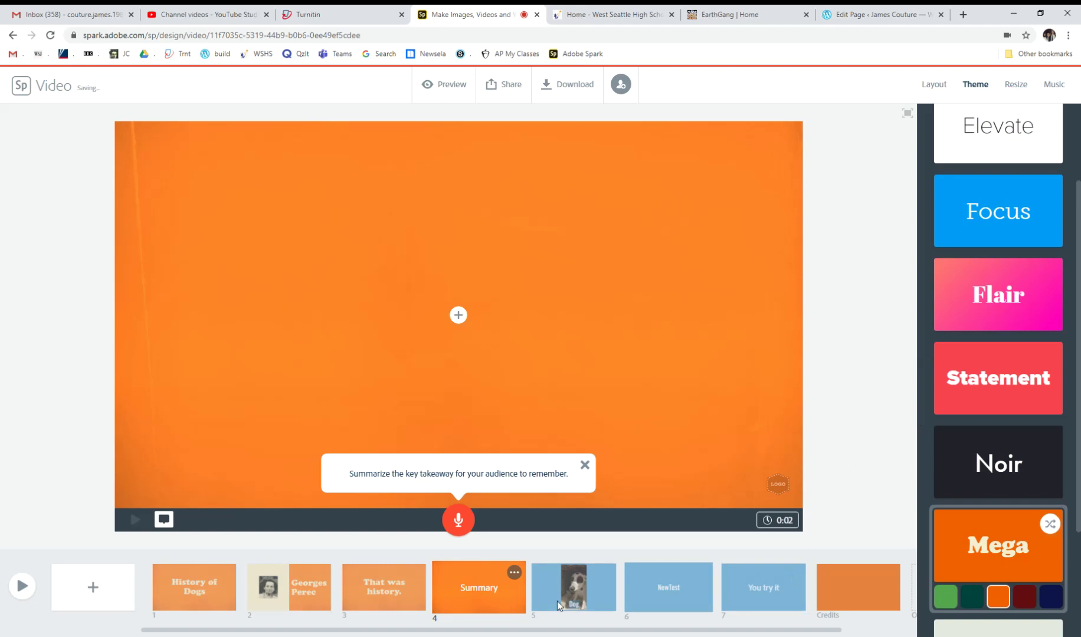
- Review the Georges Perec slide in the new orange Mega theme
click(302, 584)
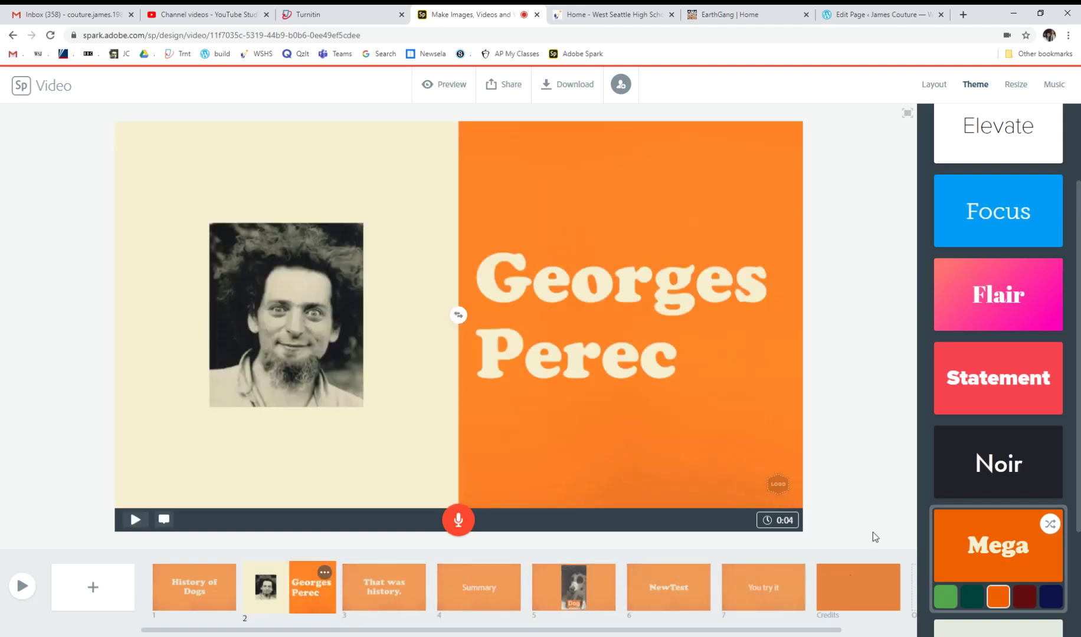
scroll(997, 413, down, 4)
scroll(1001, 425, up, 6)
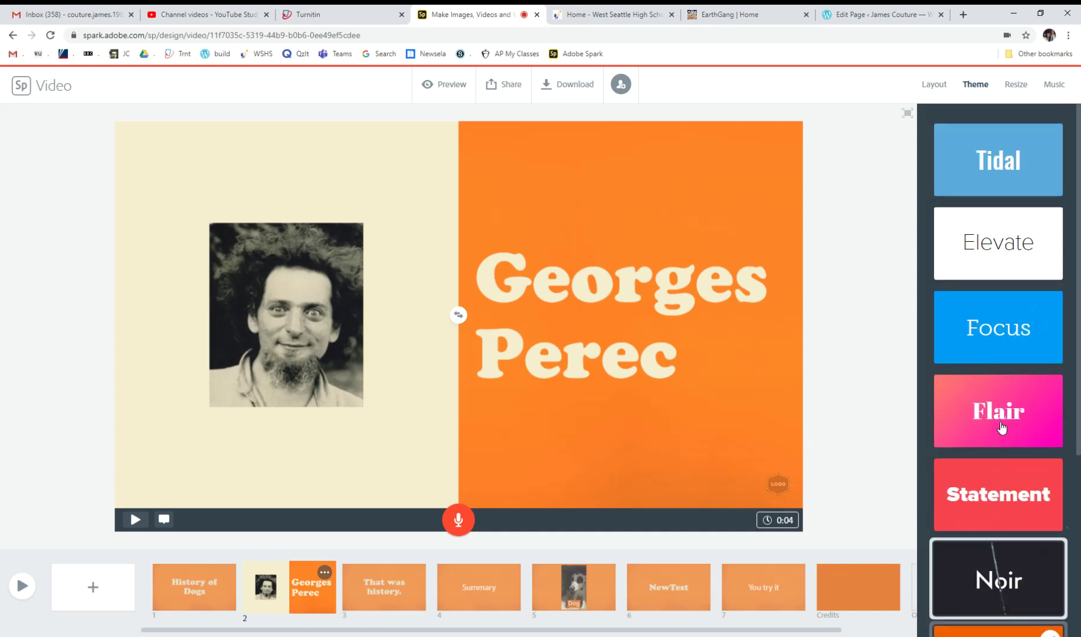
click(1015, 84)
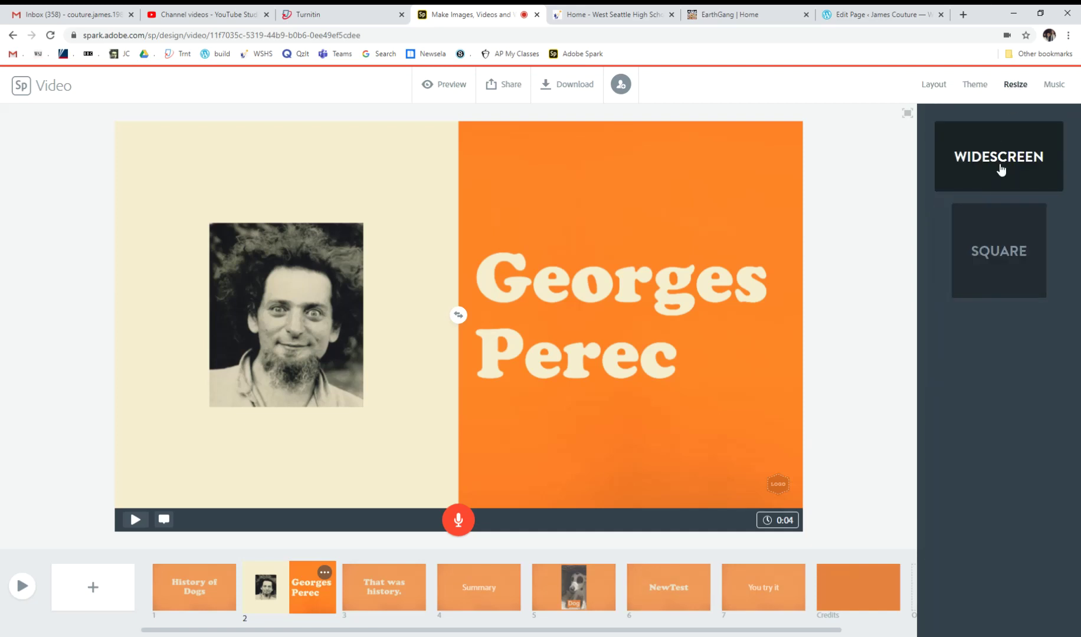
- Try the square video size, then set the video back to widescreen
click(997, 257)
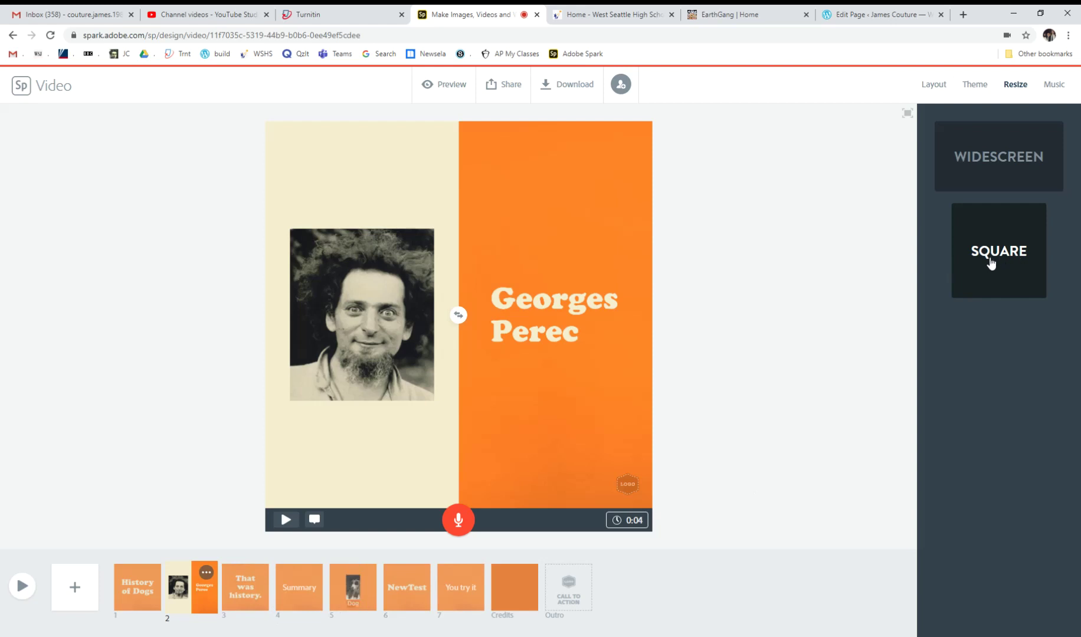
click(1012, 168)
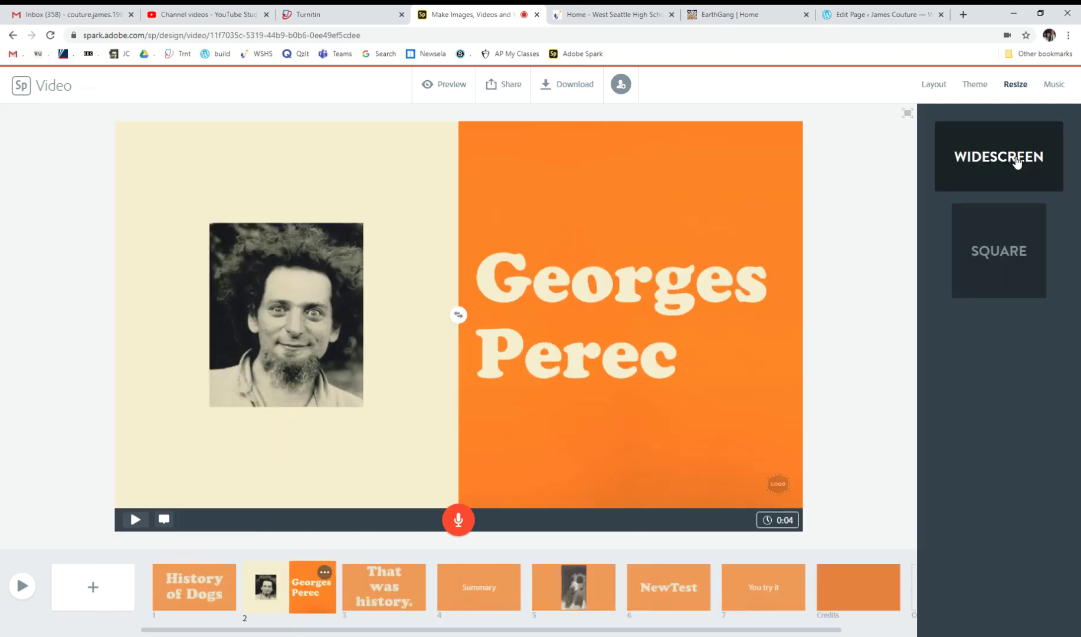
click(1057, 85)
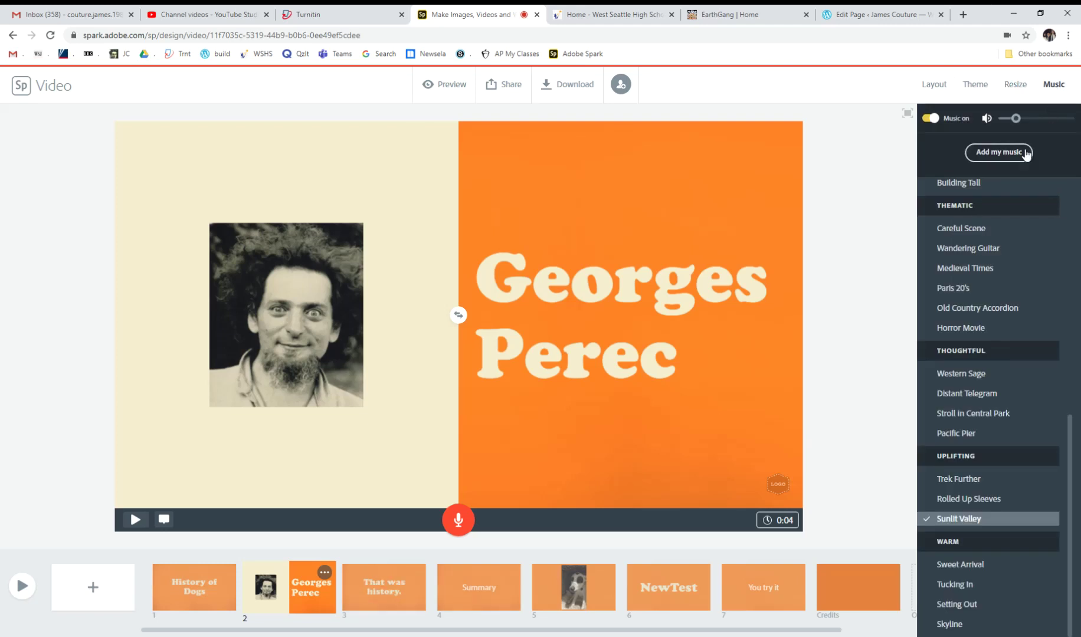
- Preview the Medieval Times track, then switch the background music off
click(987, 273)
click(927, 119)
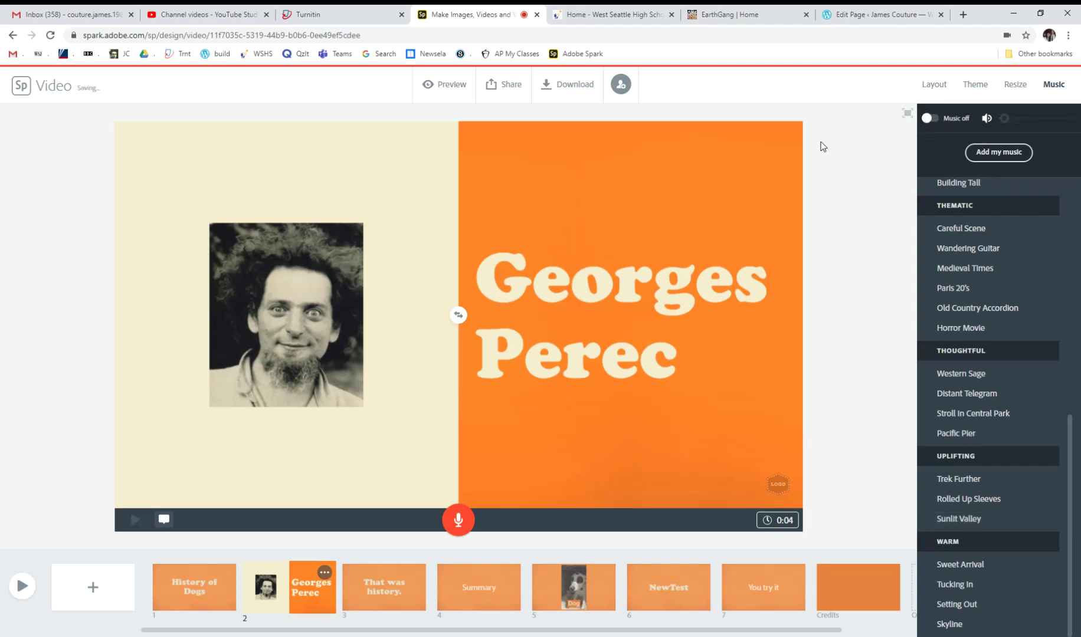
click(939, 85)
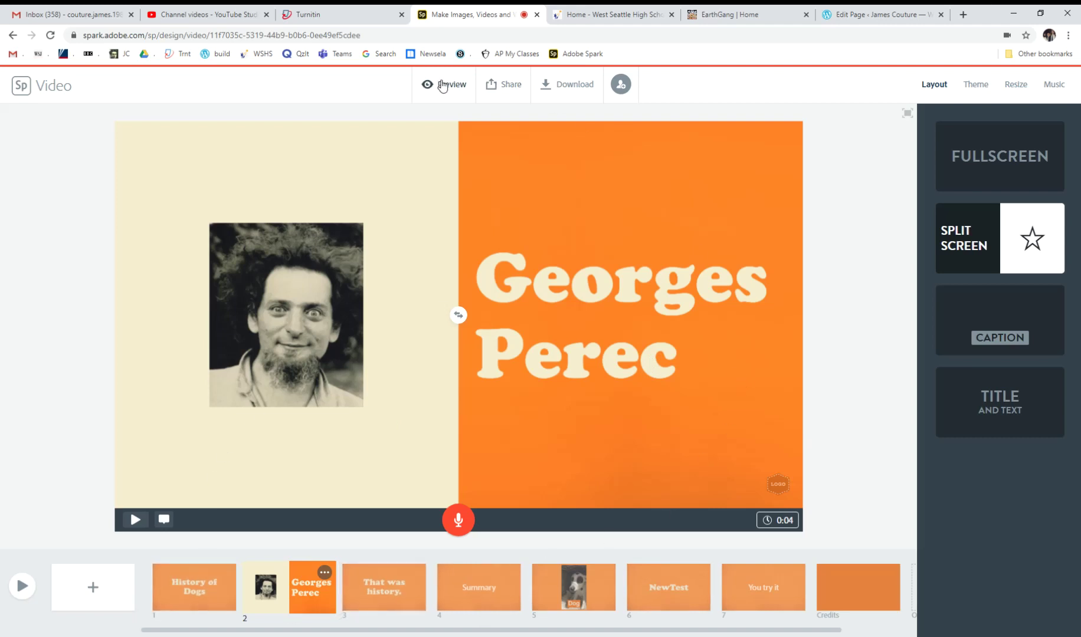
- Play the video preview from the Georges Perec slide, then close the player
right_click(290, 586)
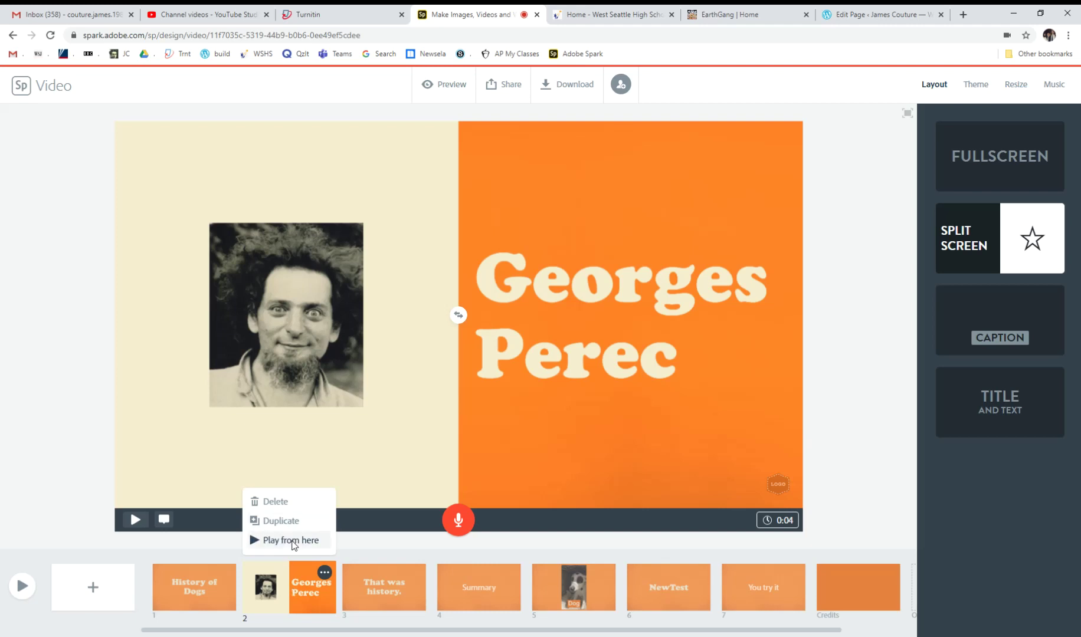
click(291, 541)
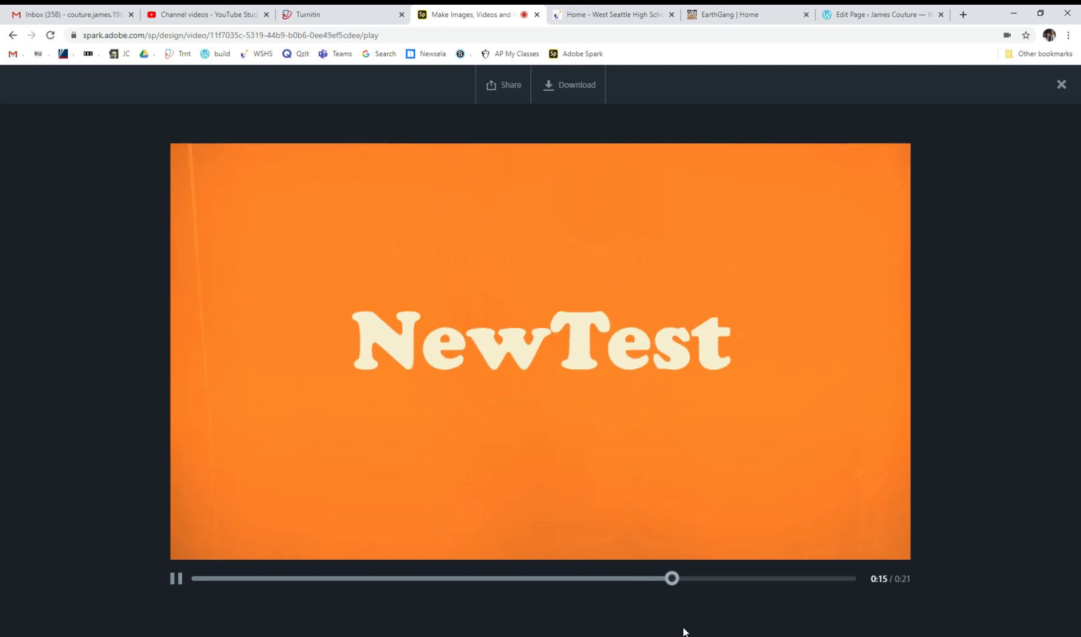
click(1060, 86)
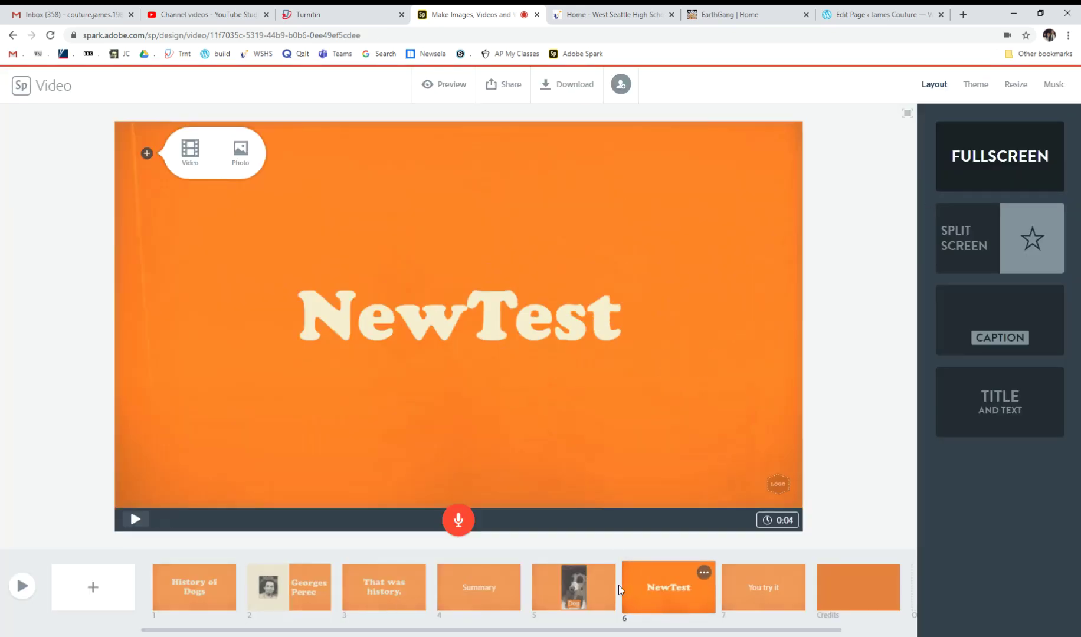
- Move the NewTest slide from sixth to fourth place, right after 'That was history.'
drag(662, 593, 501, 593)
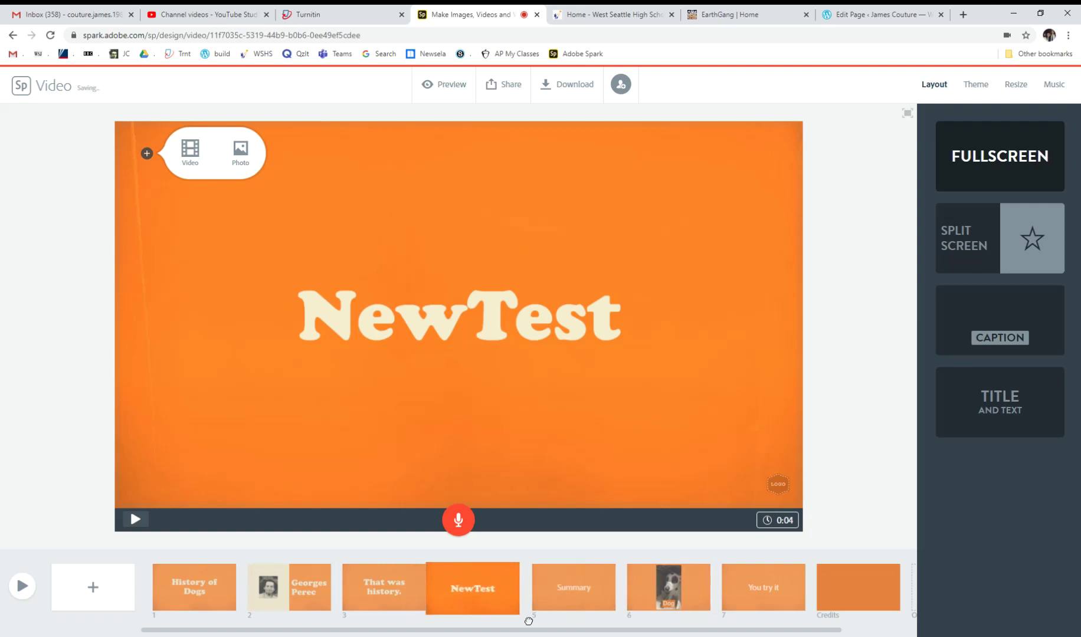